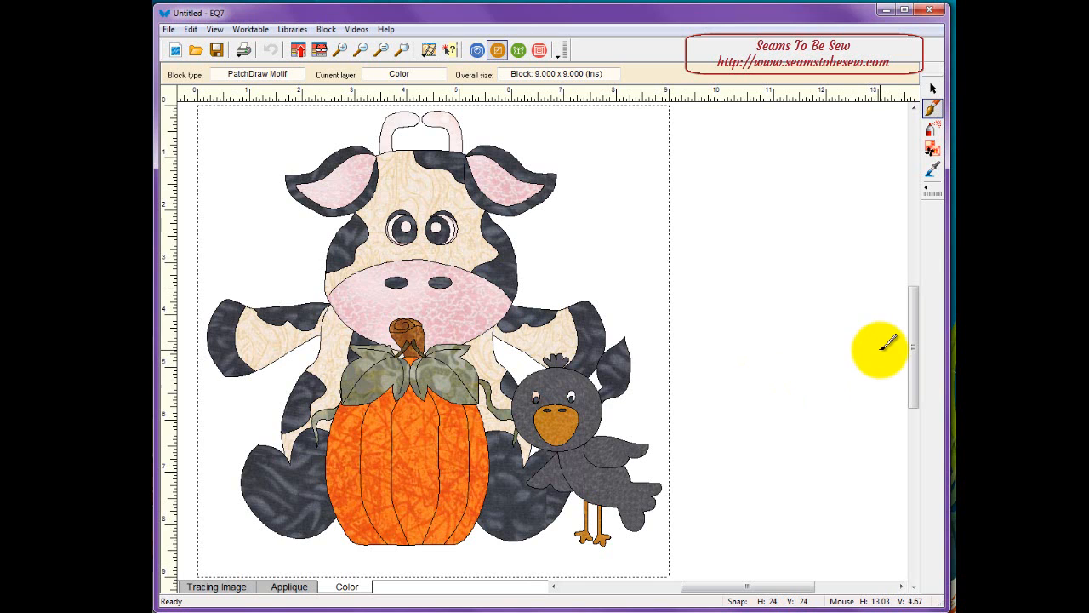
# Open the motif Fall Cow with Pumpkin & Crow Shape Color Sample from the project sketchbook for editing and show its color layer
pyautogui.click(317, 49)
pyautogui.click(586, 166)
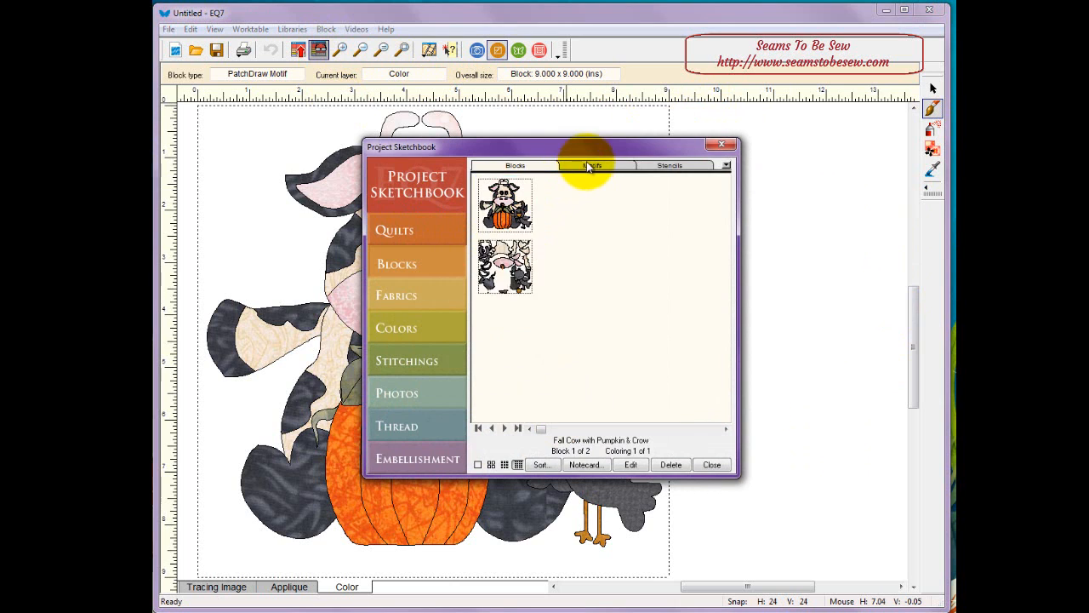
pyautogui.click(520, 264)
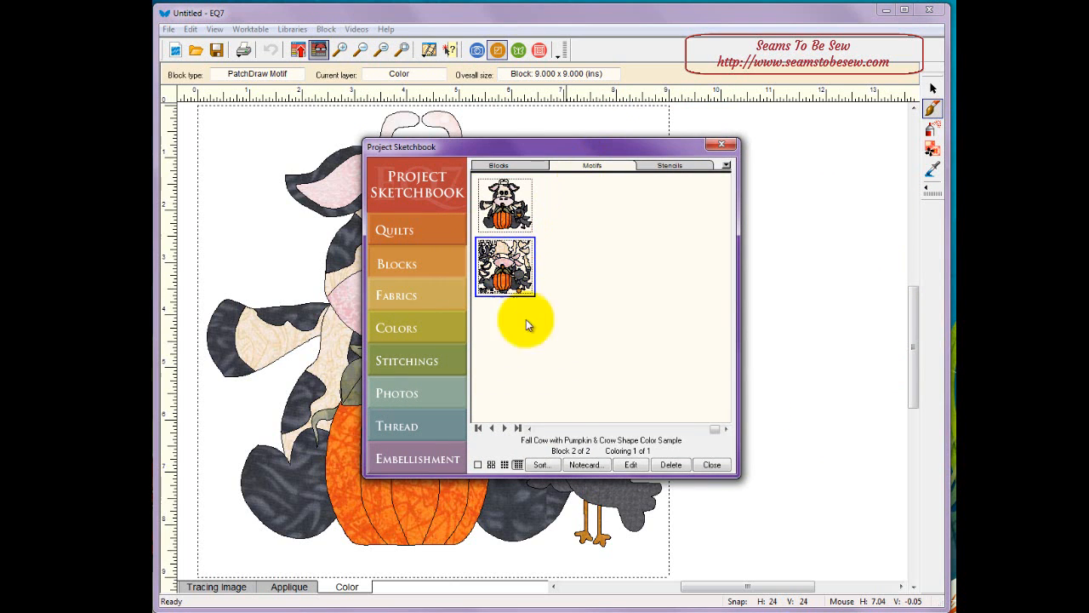
pyautogui.click(629, 463)
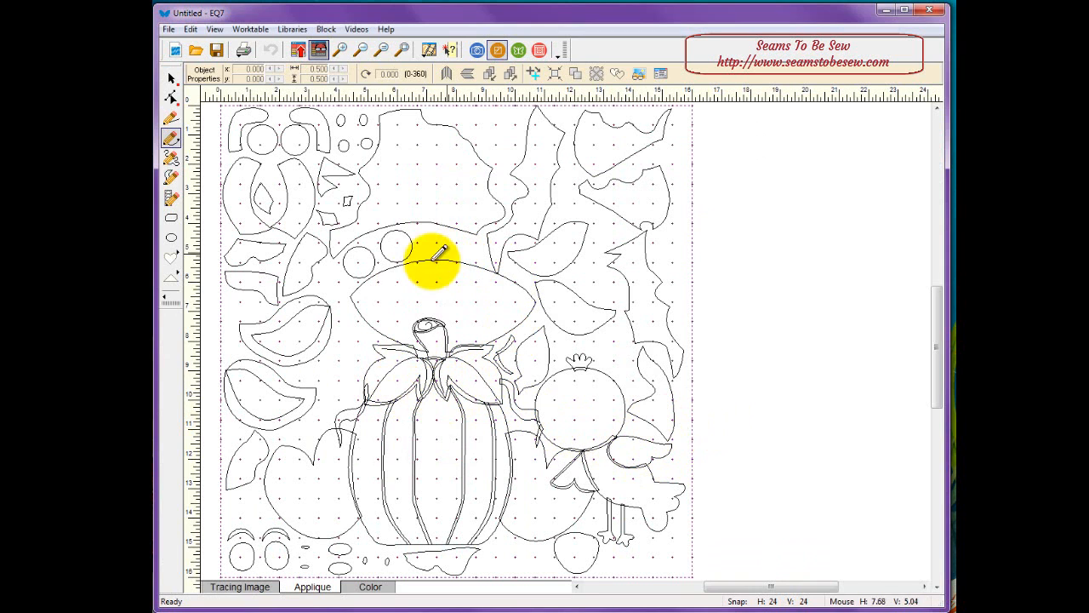
pyautogui.click(371, 586)
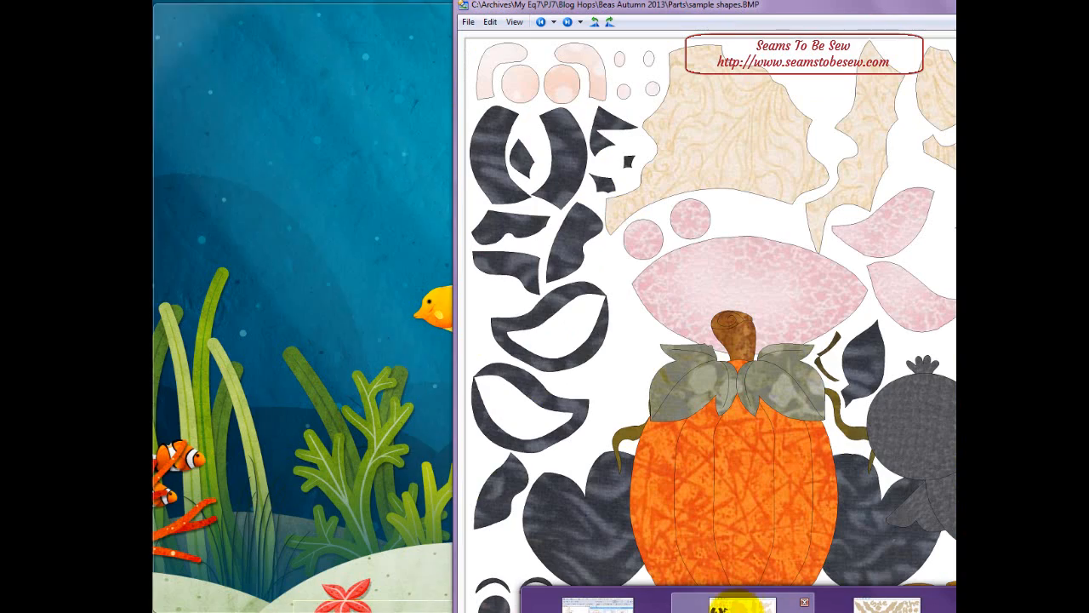
# Review the exported sample shapes.BMP image and the labelled key block in Sample Key.pdf, and close the image
pyautogui.click(736, 608)
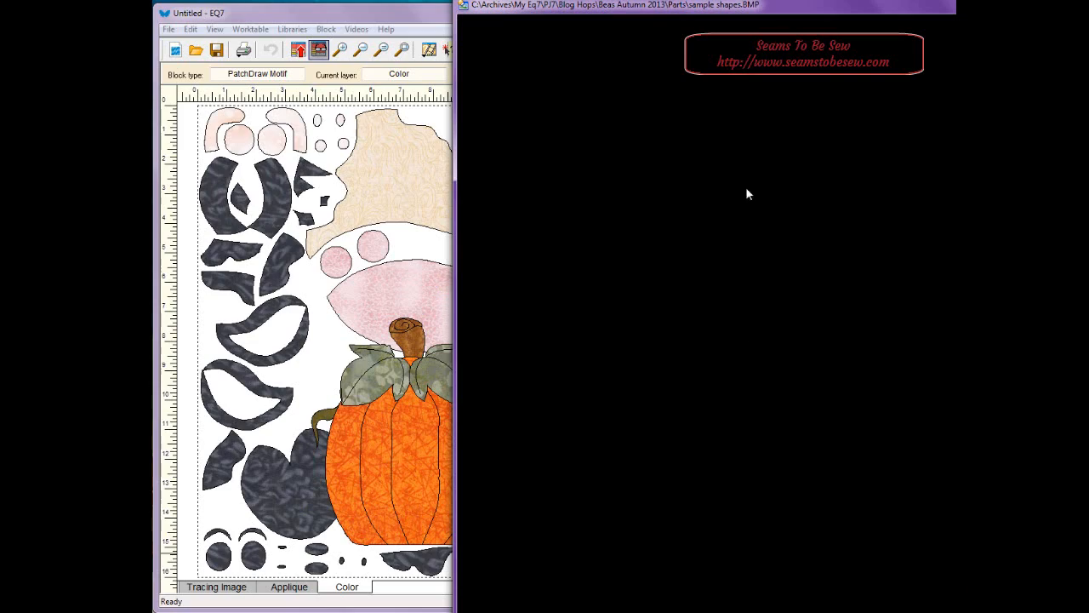
pyautogui.doubleClick(765, 12)
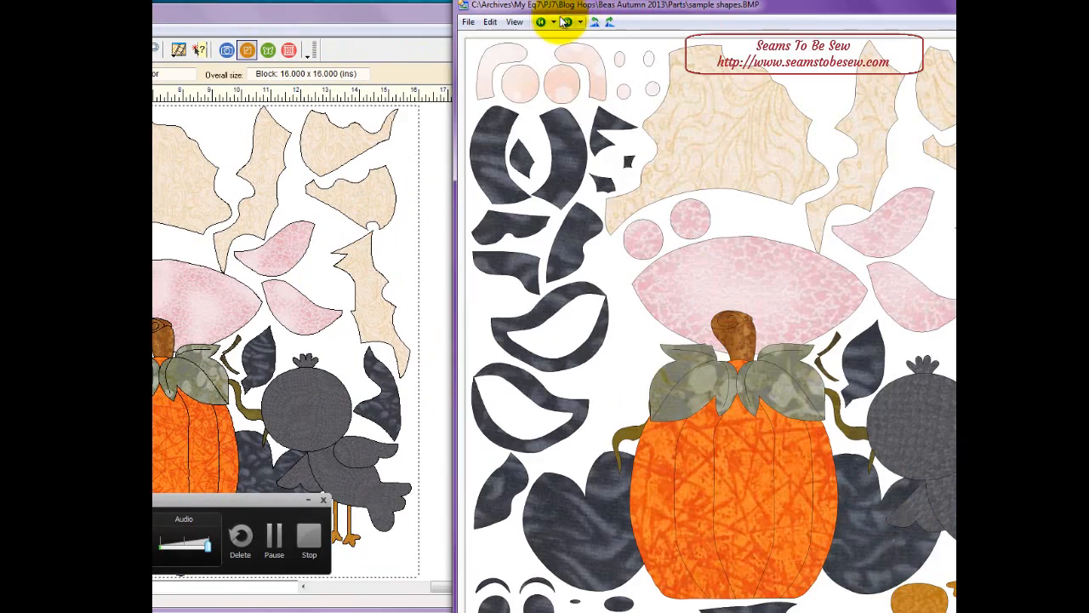
pyautogui.moveTo(584, 14); pyautogui.dragTo(379, 17)
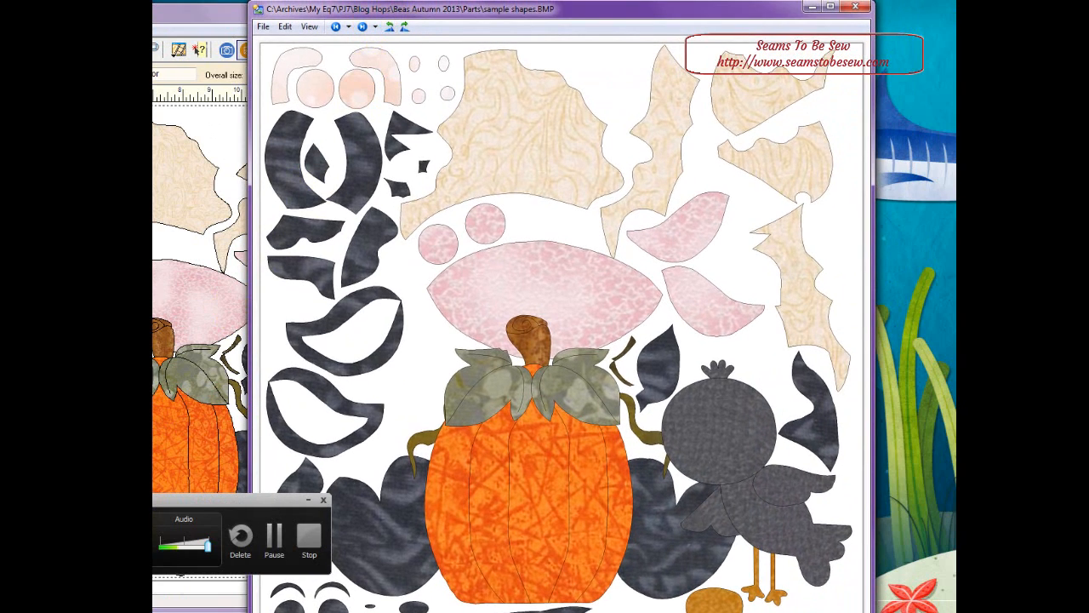
pyautogui.click(268, 541)
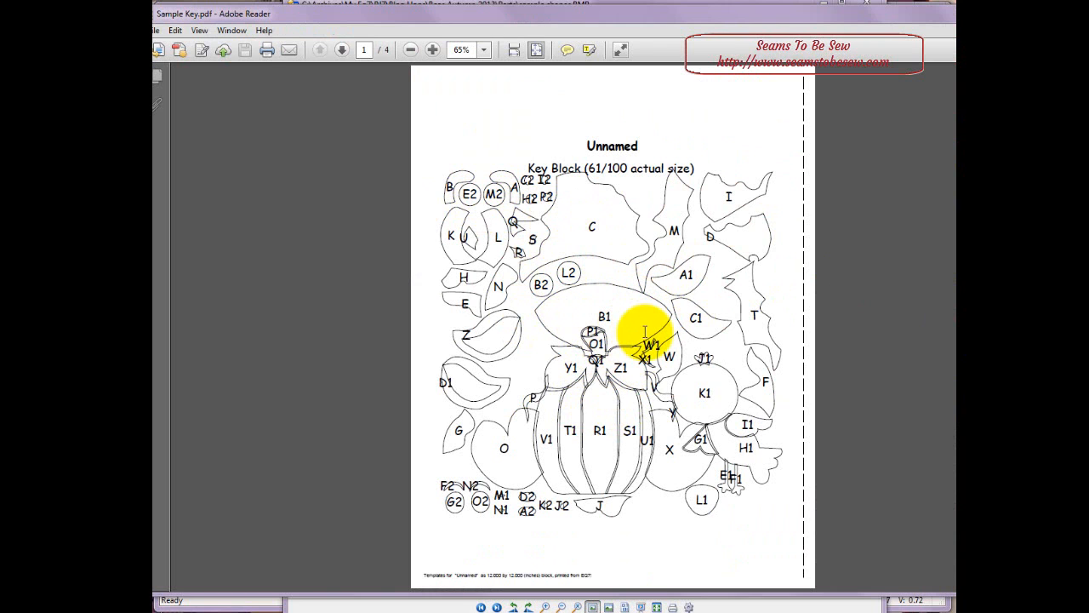
pyautogui.scroll(-2, 648, 347)
pyautogui.scroll(2, 648, 348)
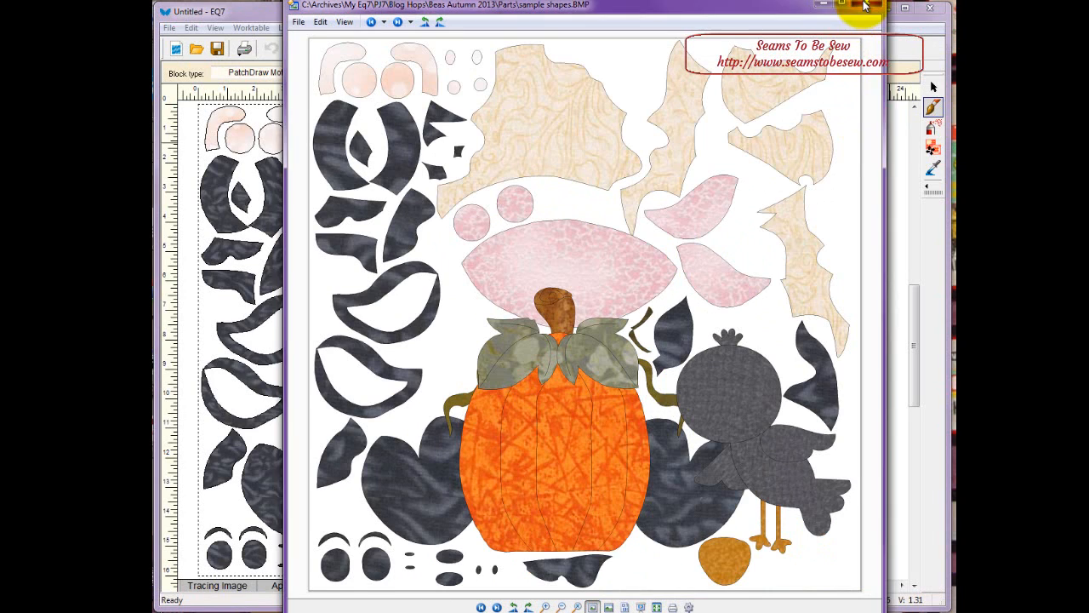
pyautogui.click(864, 6)
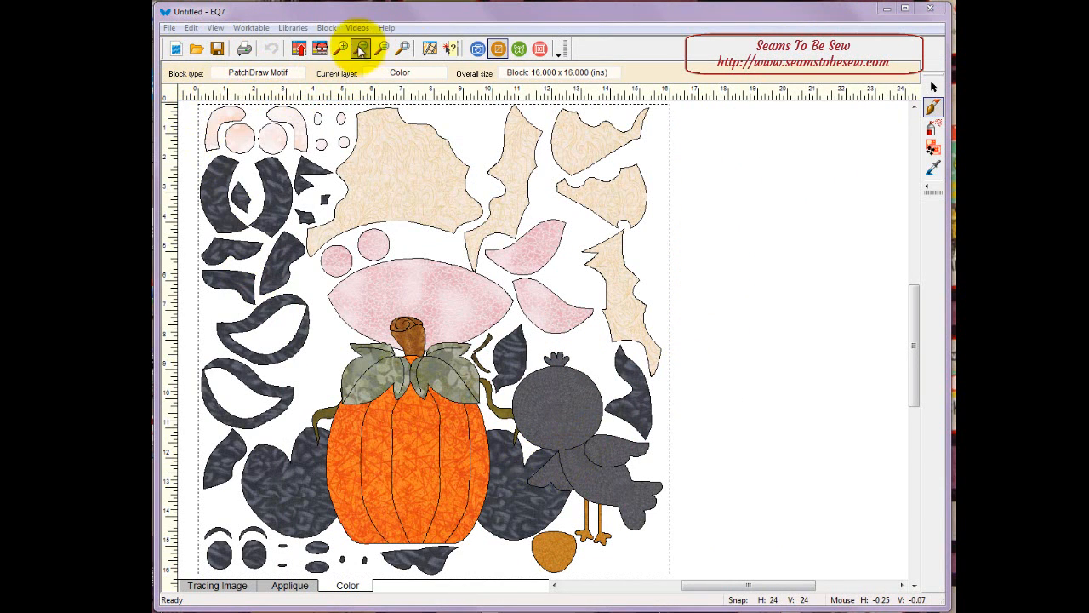
# Open the assembled Fall Cow with Pumpkin & Crow motif from the project sketchbook for editing and show its color layer
pyautogui.click(320, 49)
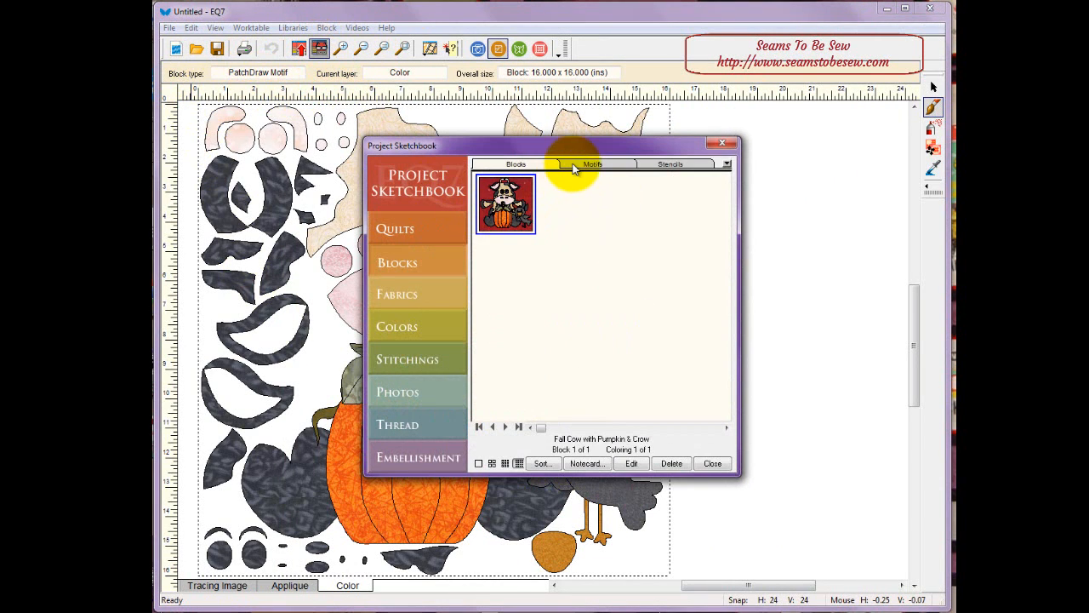
pyautogui.click(588, 164)
pyautogui.click(511, 199)
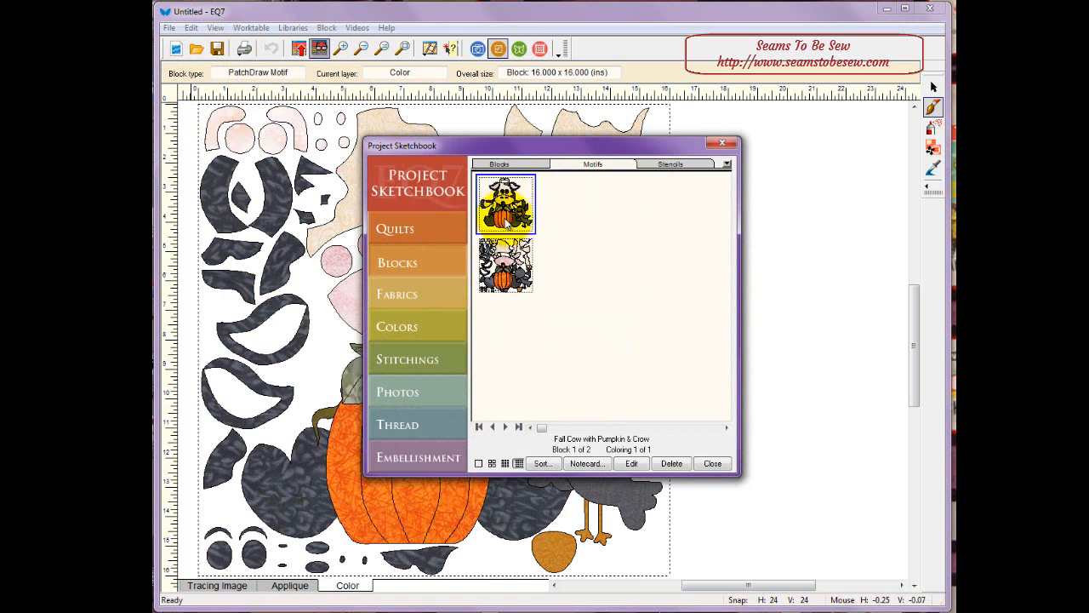
pyautogui.click(632, 463)
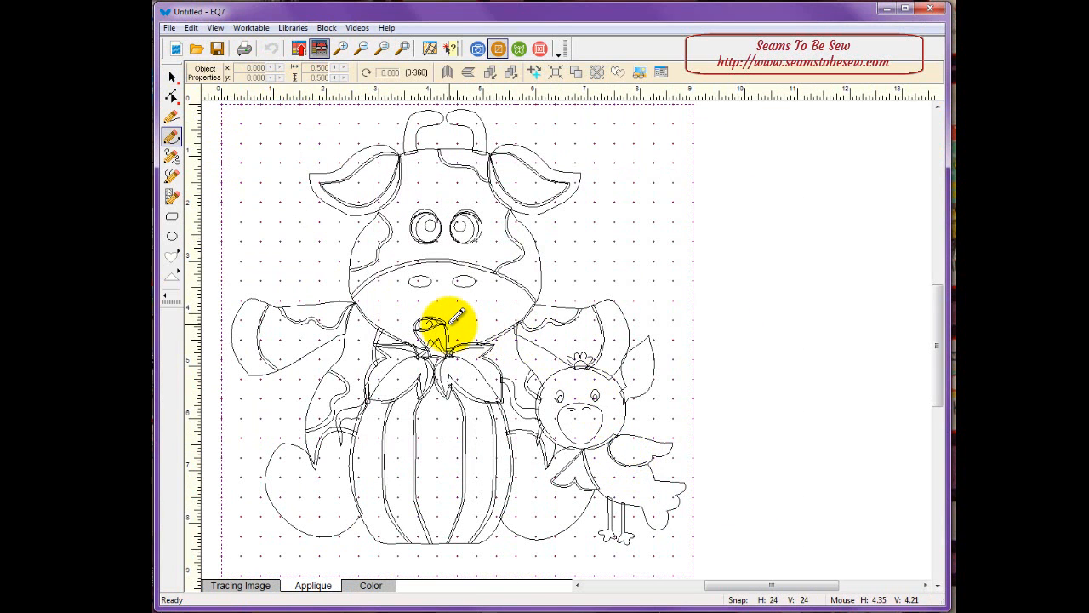
pyautogui.click(171, 77)
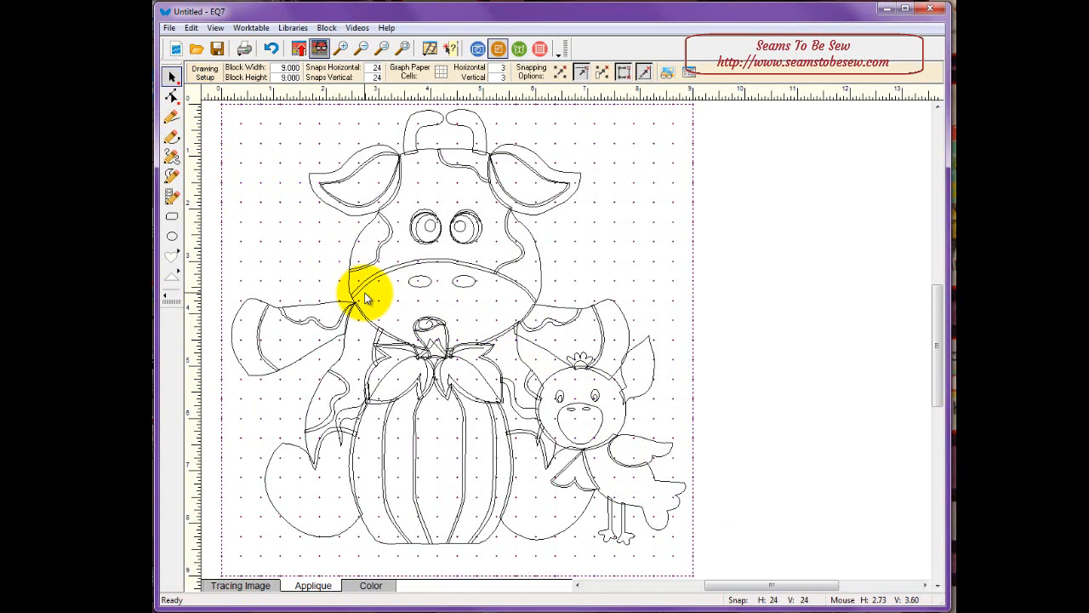
pyautogui.click(366, 586)
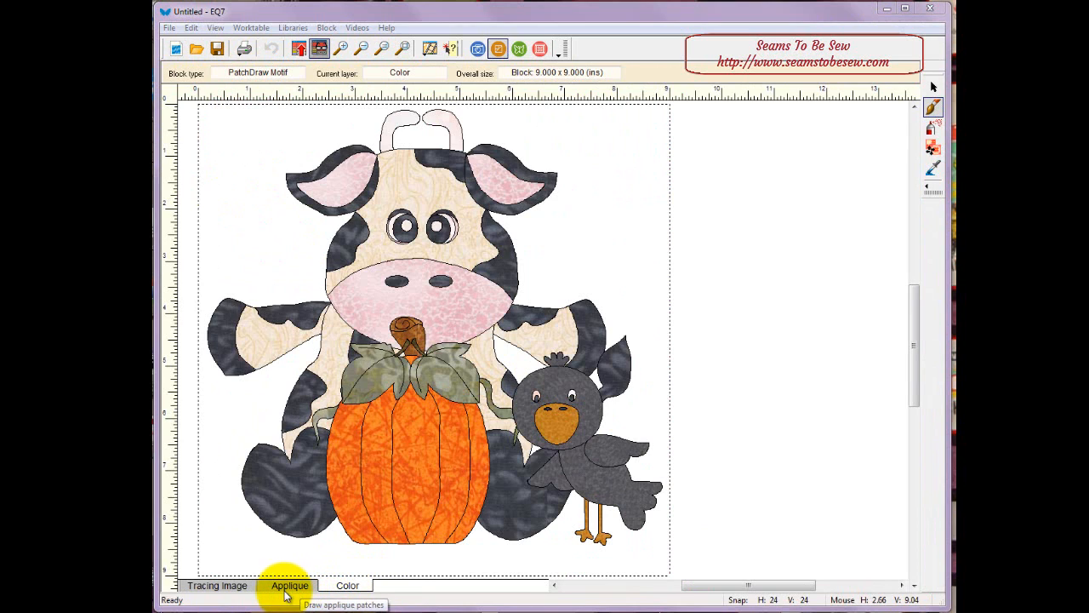
# Review the motifs saved in the project sketchbook and close it
pyautogui.click(319, 48)
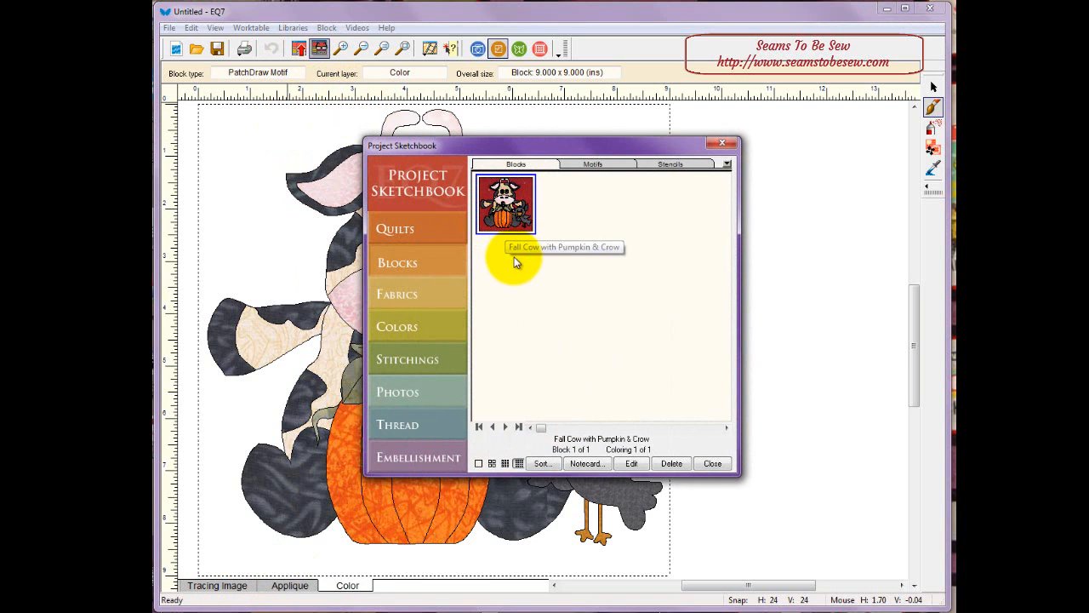
pyautogui.click(585, 164)
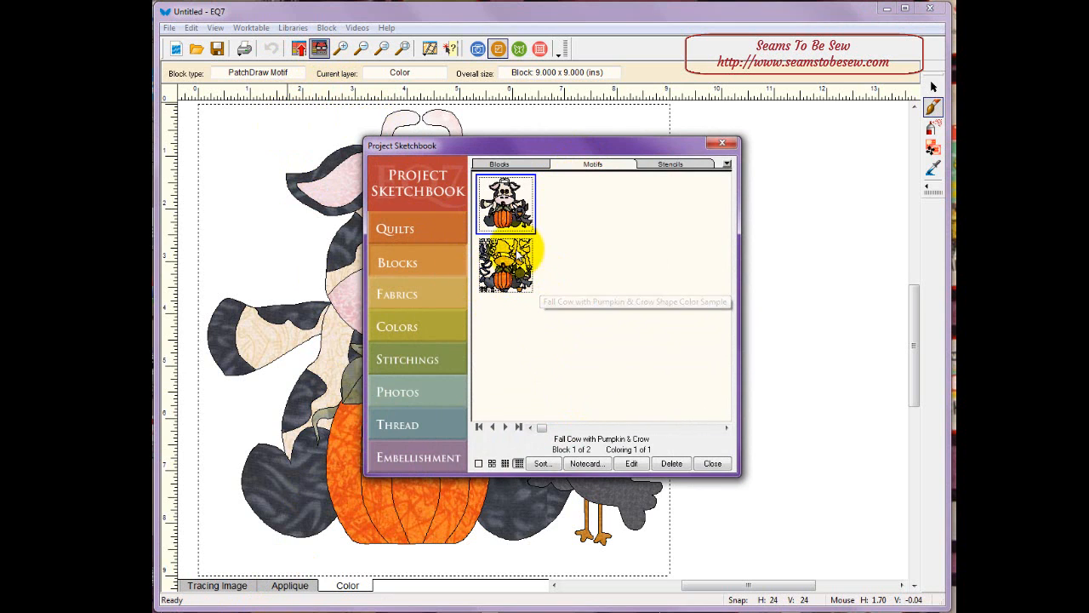
pyautogui.click(711, 464)
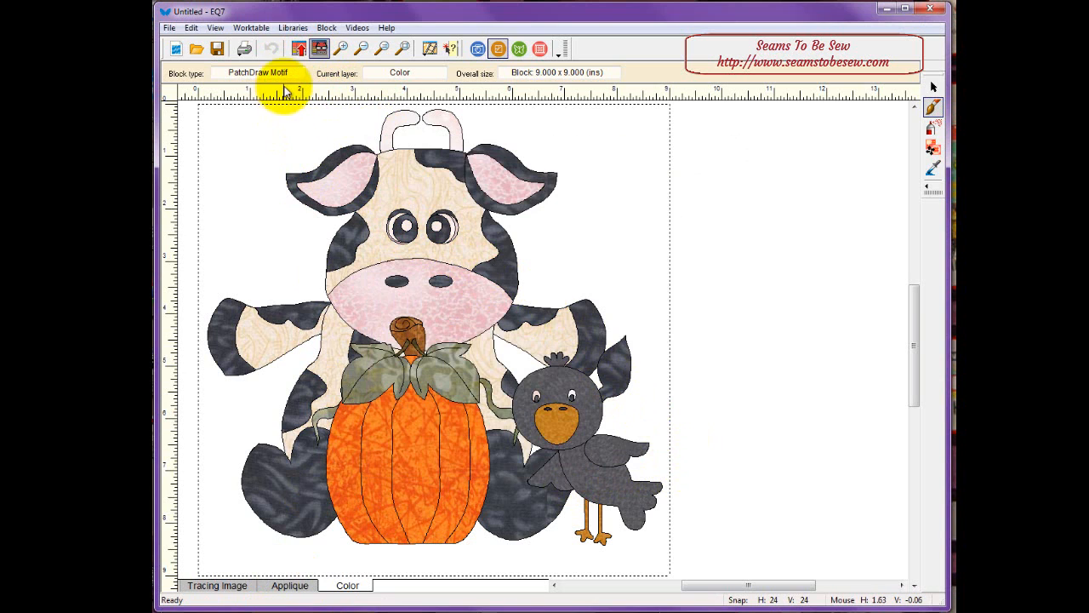
# On the applique layer, move the cow's left outer ear to the block's upper-left corner, and its inner ear and both horns beyond the right edge
pyautogui.click(289, 584)
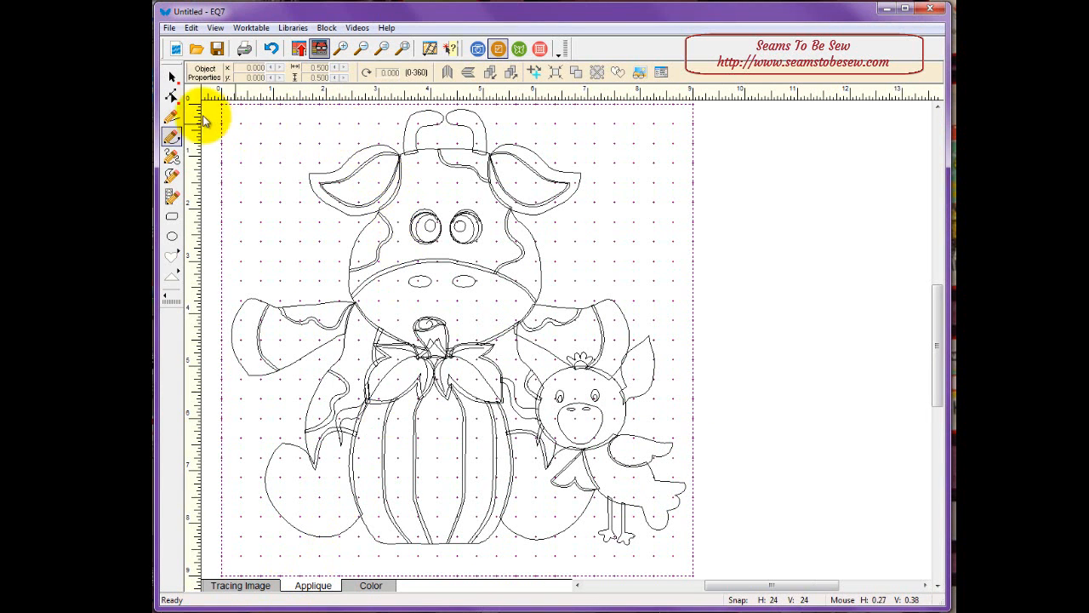
pyautogui.click(171, 76)
pyautogui.click(357, 156)
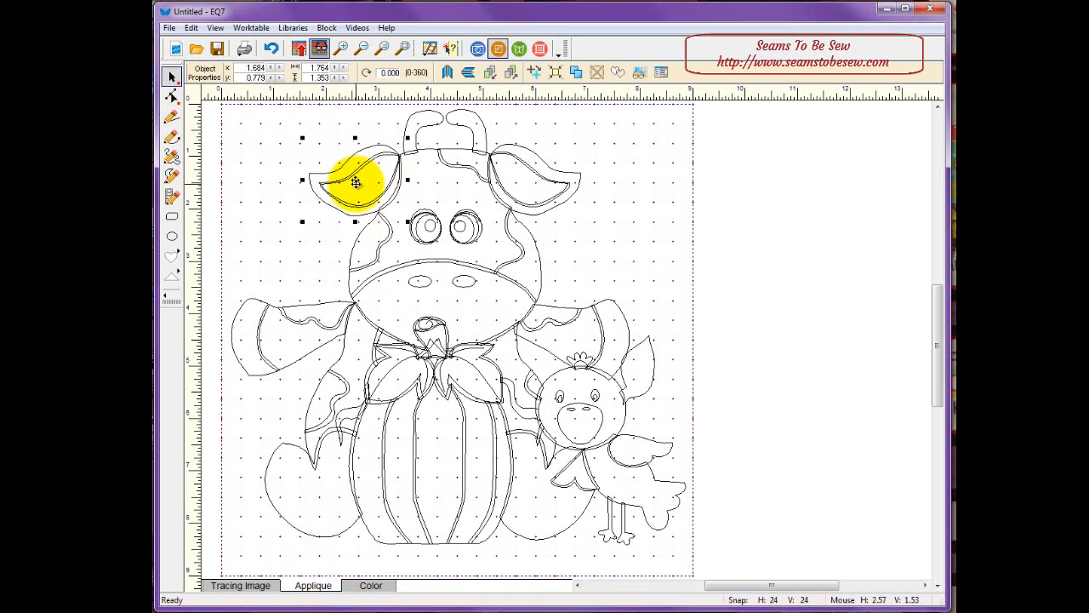
pyautogui.moveTo(352, 175); pyautogui.dragTo(271, 145)
pyautogui.click(360, 179)
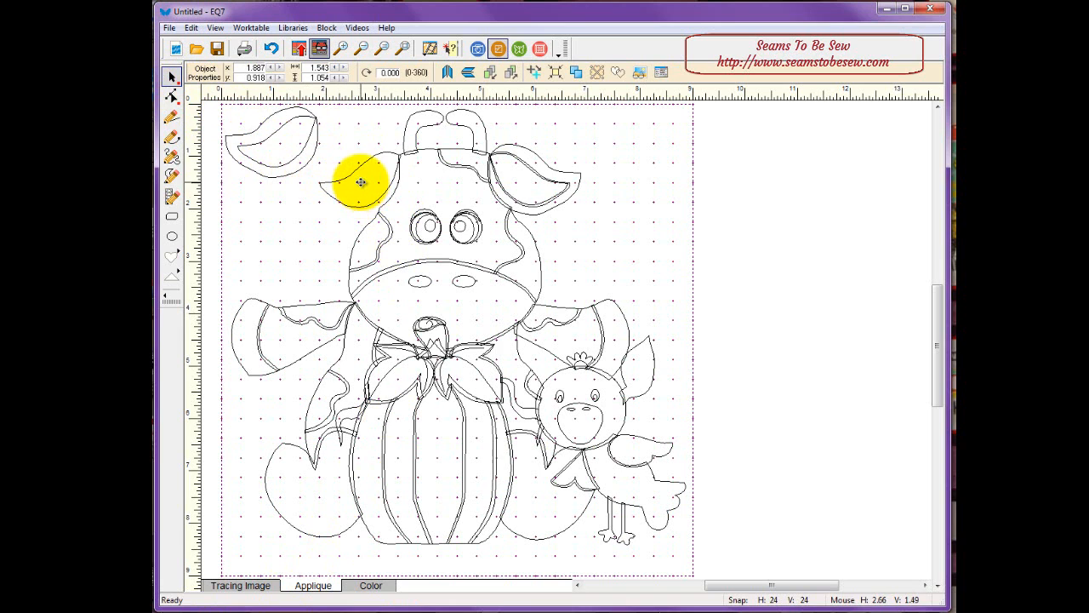
pyautogui.moveTo(360, 182); pyautogui.dragTo(737, 136)
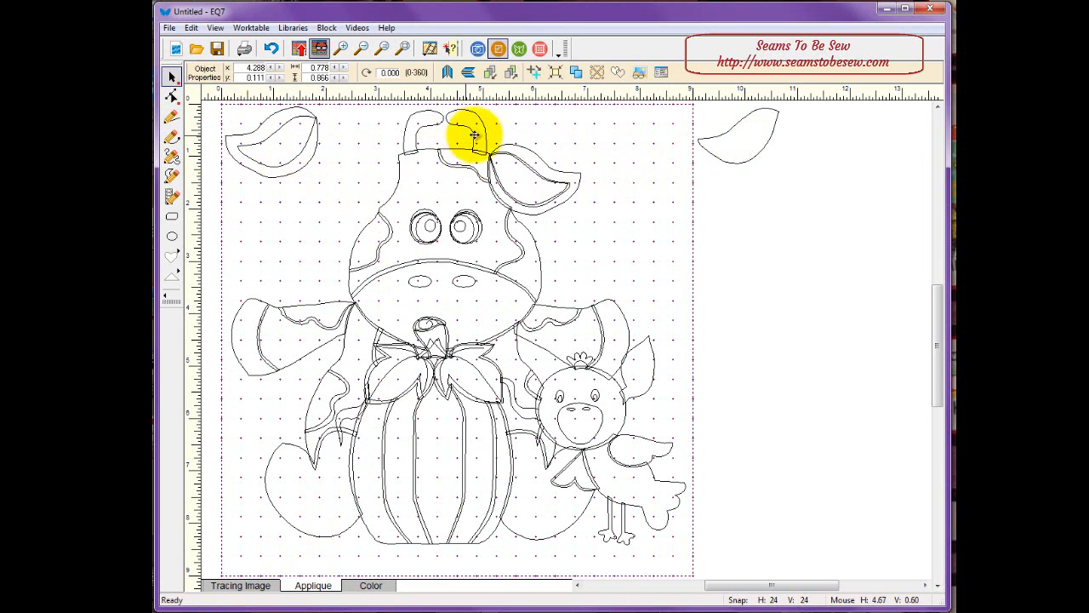
pyautogui.moveTo(476, 134); pyautogui.dragTo(726, 259)
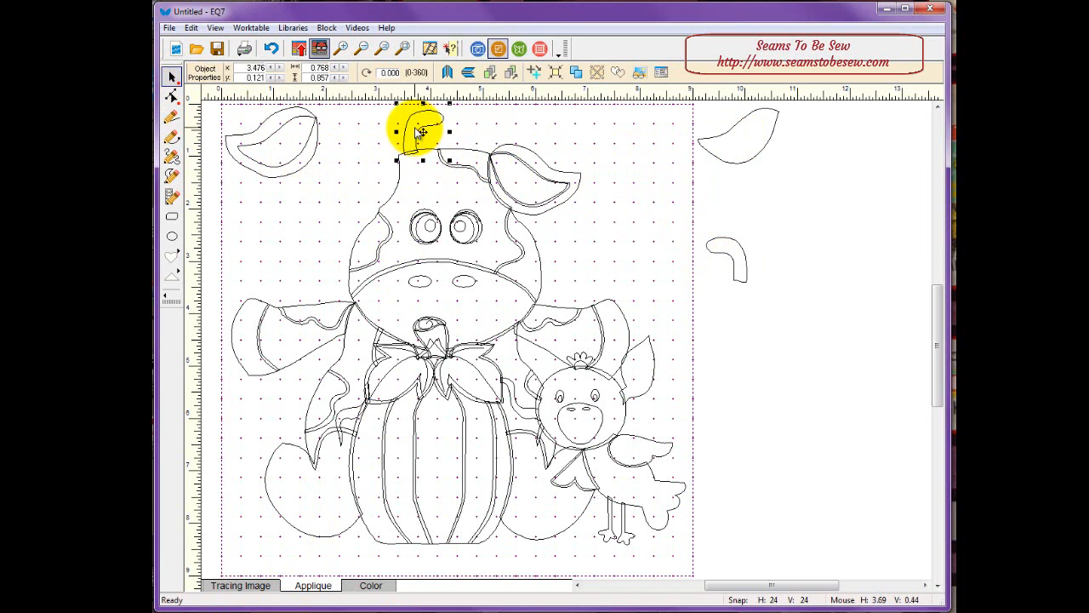
pyautogui.moveTo(421, 132); pyautogui.dragTo(781, 253)
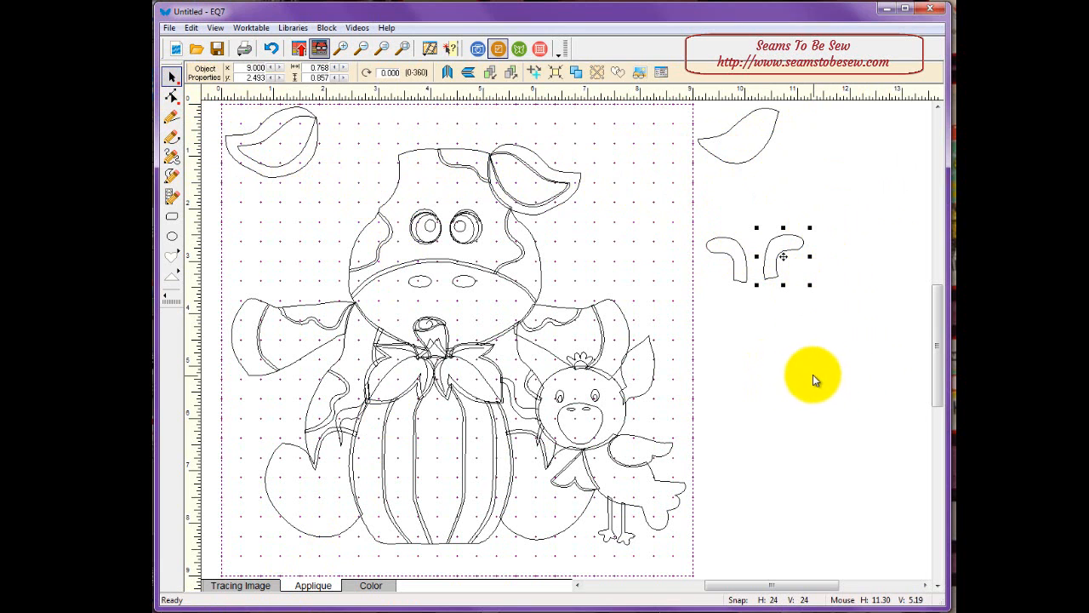
# Try to move both of the cow's feet below the block, and undo both moves
pyautogui.moveTo(940, 286); pyautogui.dragTo(940, 376)
pyautogui.click(565, 297)
pyautogui.click(548, 330)
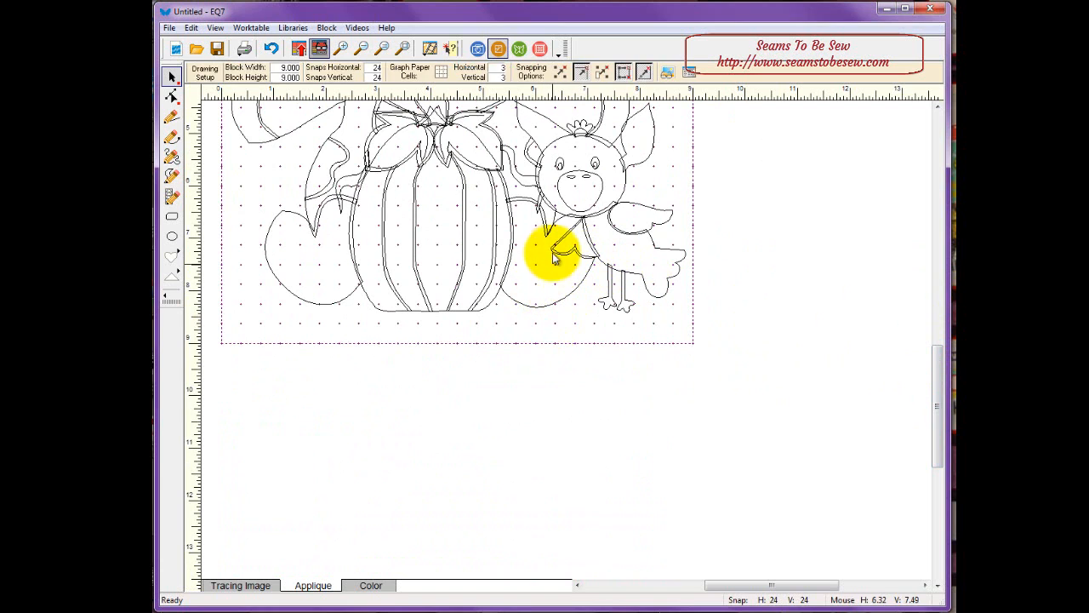
pyautogui.click(544, 253)
pyautogui.moveTo(549, 250); pyautogui.dragTo(574, 415)
pyautogui.click(302, 290)
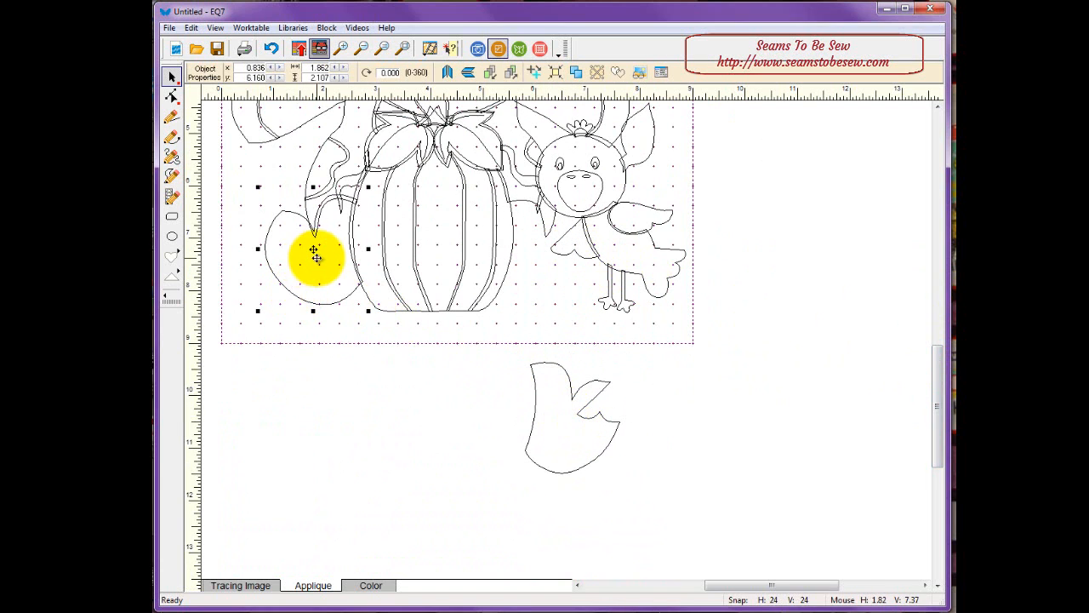
pyautogui.moveTo(309, 253); pyautogui.dragTo(300, 399)
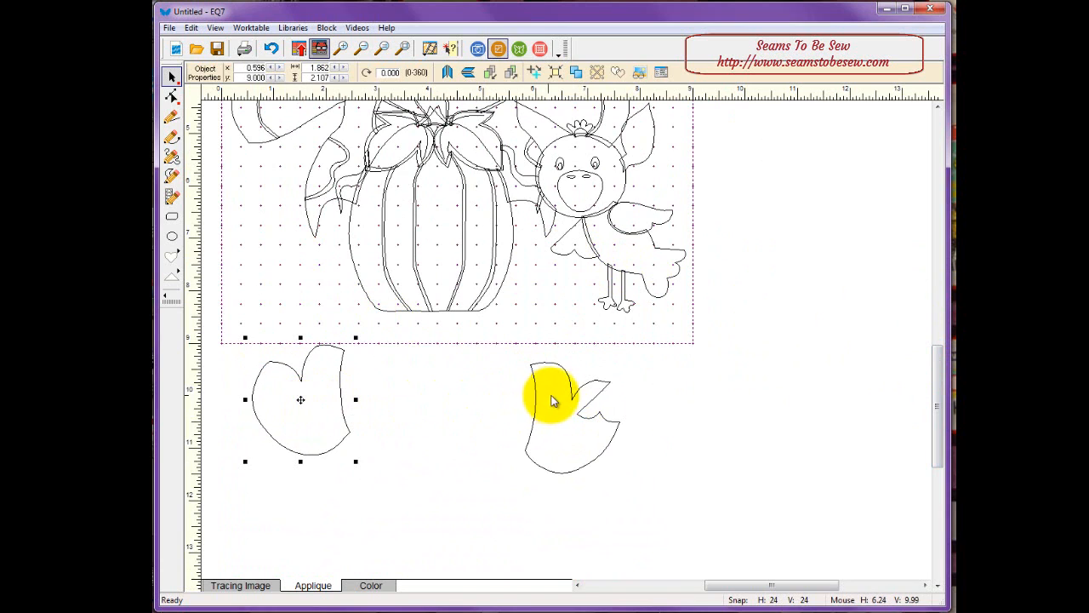
pyautogui.hotkey('ctrl', 'z')
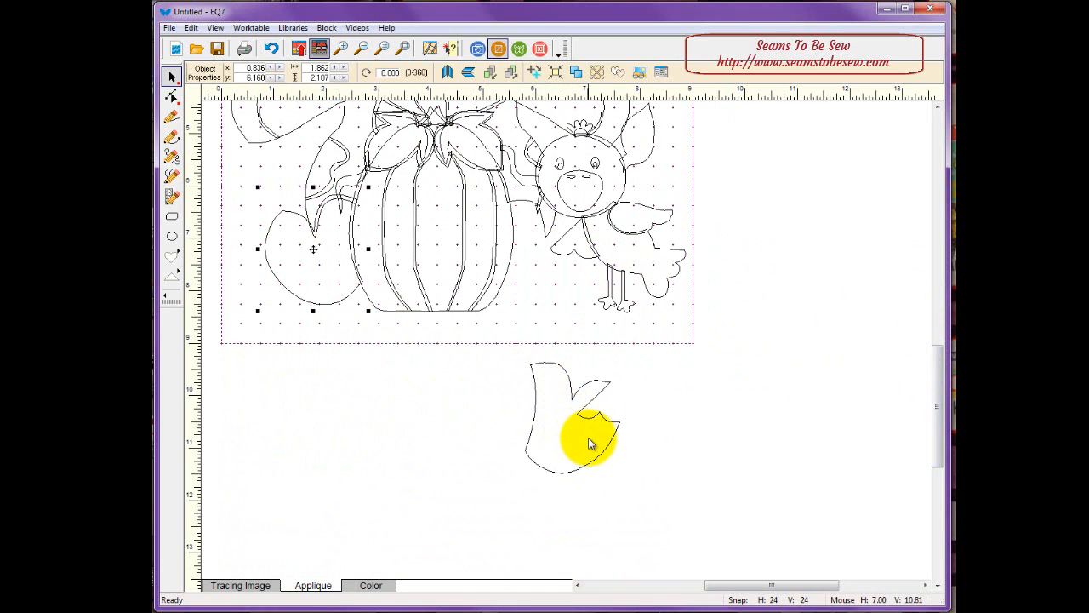
pyautogui.hotkey('ctrl', 'z')
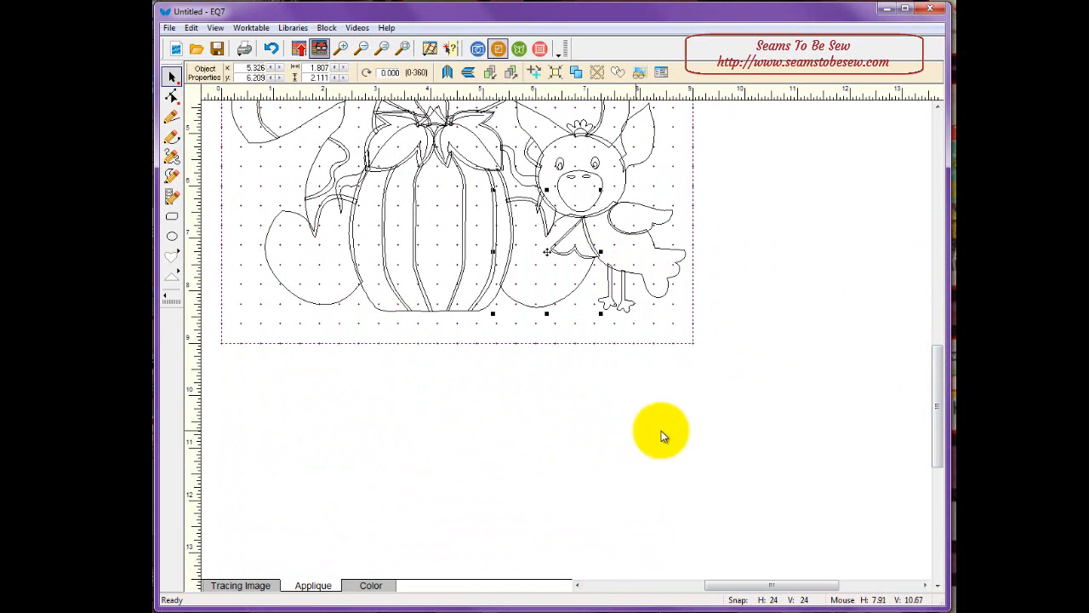
# Move the cow's right outer ear below the other outer ear and its inner piece beside the other inner ear, and show the color layer
pyautogui.moveTo(935, 411); pyautogui.dragTo(928, 345)
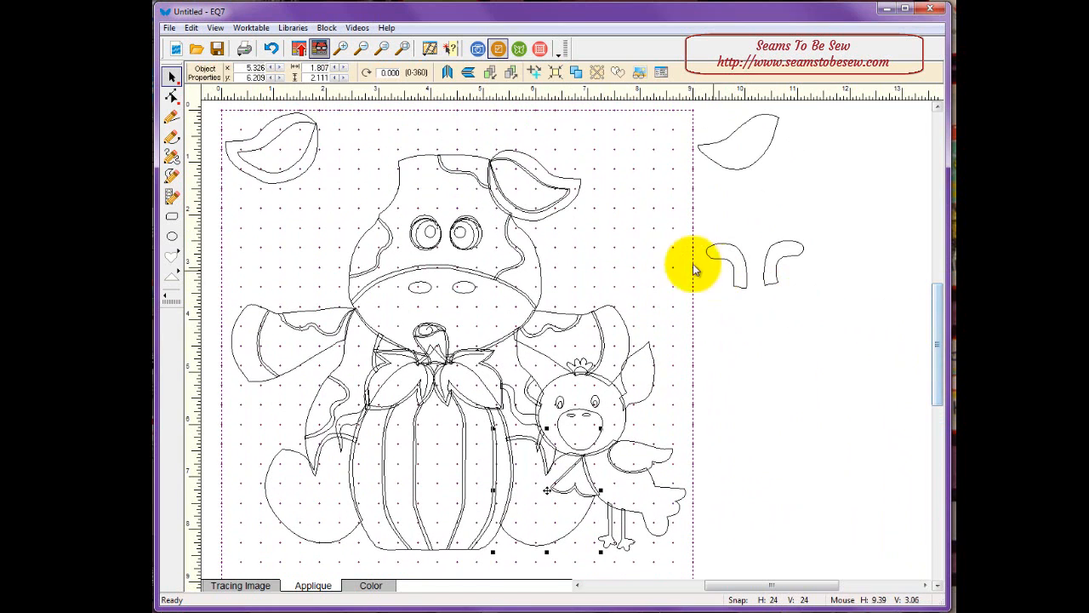
pyautogui.click(607, 230)
pyautogui.click(533, 168)
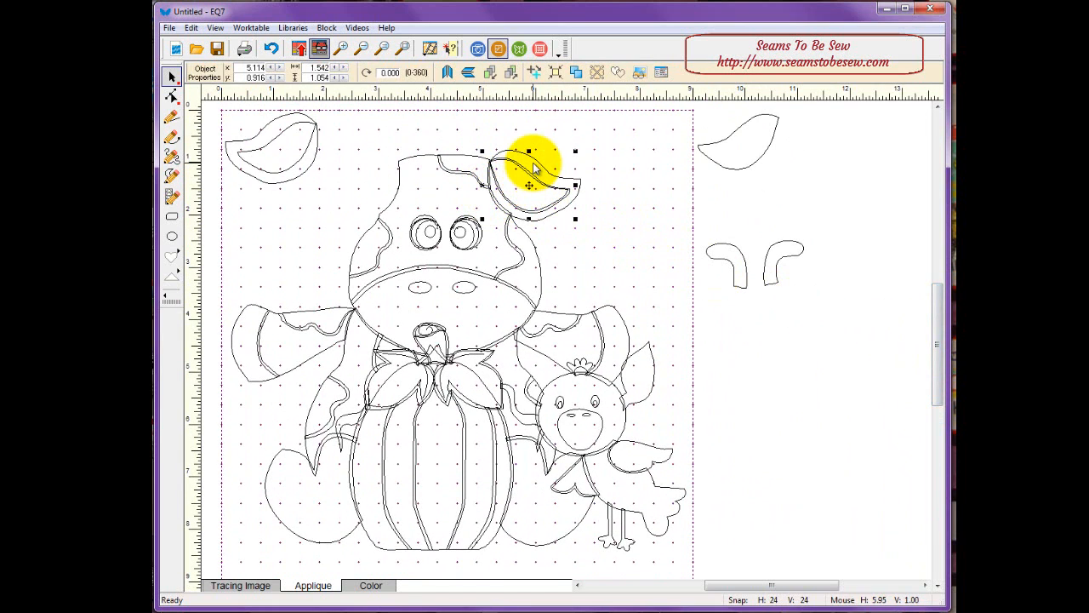
pyautogui.moveTo(521, 187); pyautogui.dragTo(270, 215)
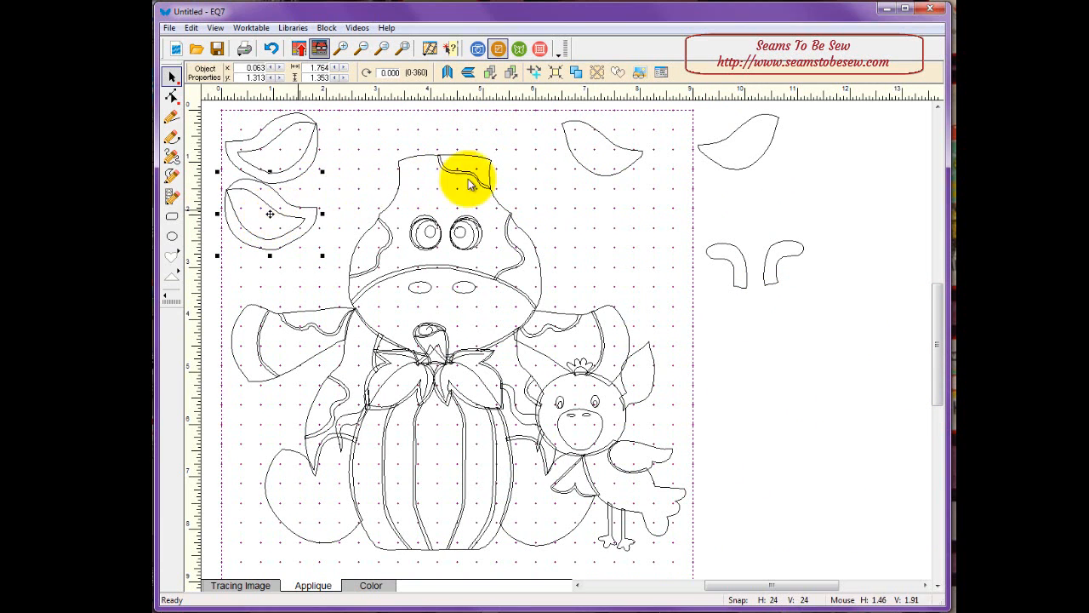
pyautogui.moveTo(601, 148); pyautogui.dragTo(820, 145)
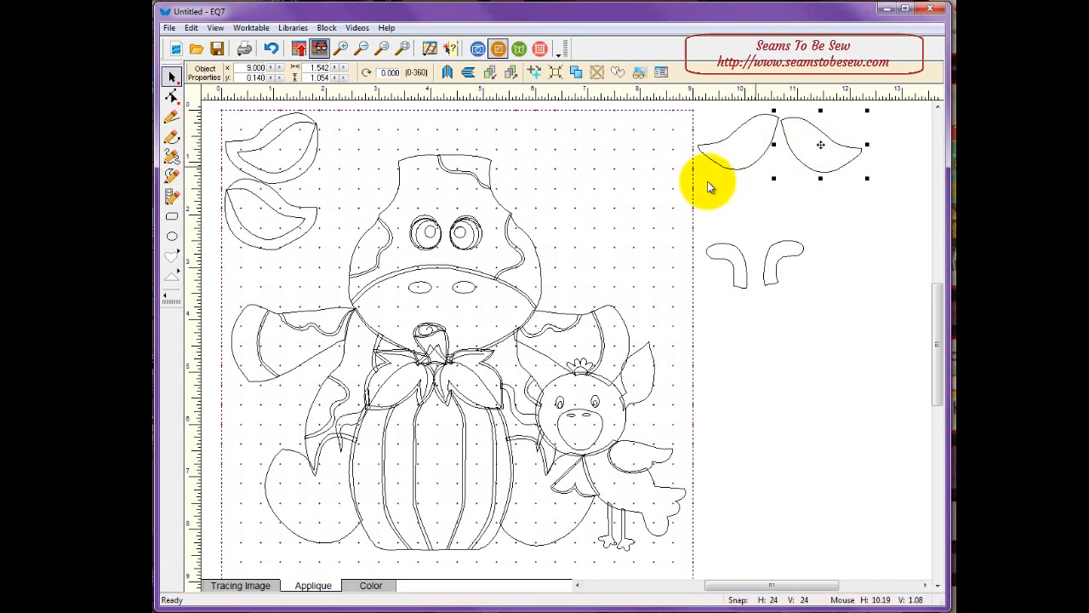
pyautogui.click(371, 585)
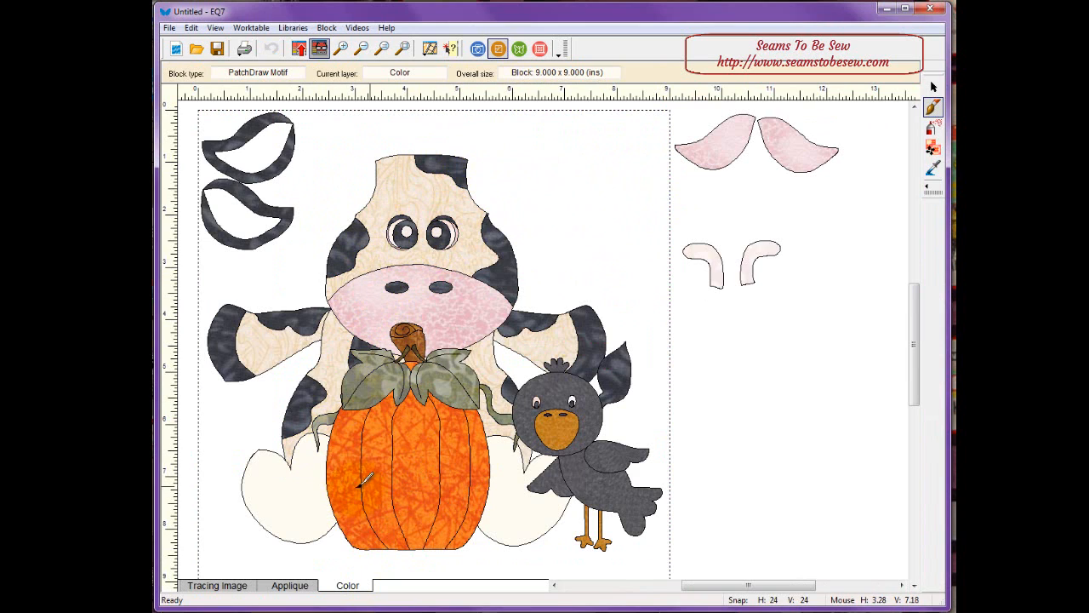
pyautogui.click(293, 485)
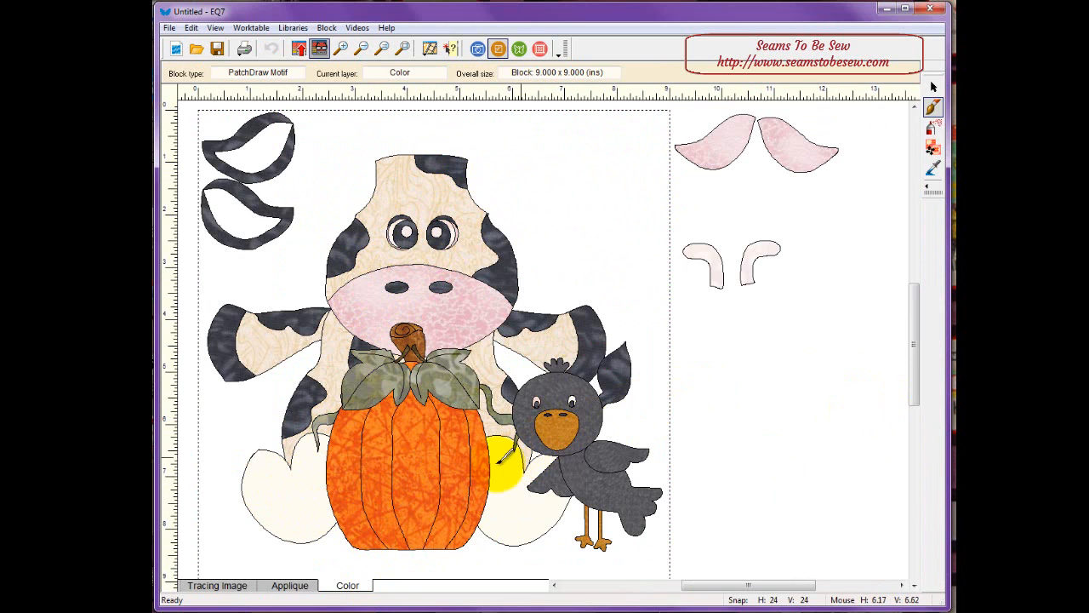
# Recolor both of the cow's cream feet with the black fabric
pyautogui.moveTo(911, 303); pyautogui.dragTo(915, 370)
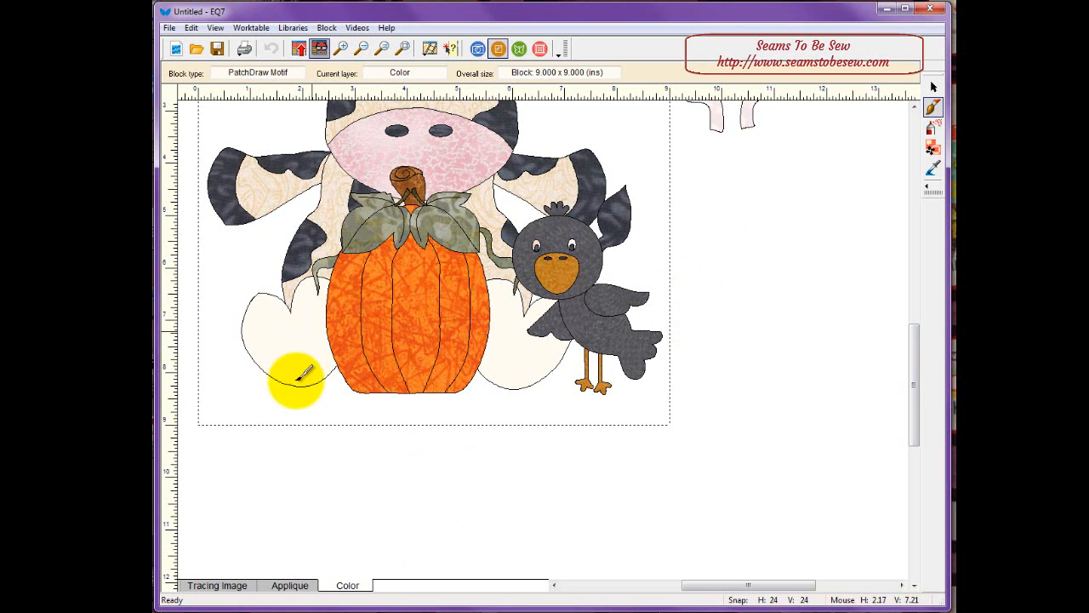
pyautogui.click(286, 357)
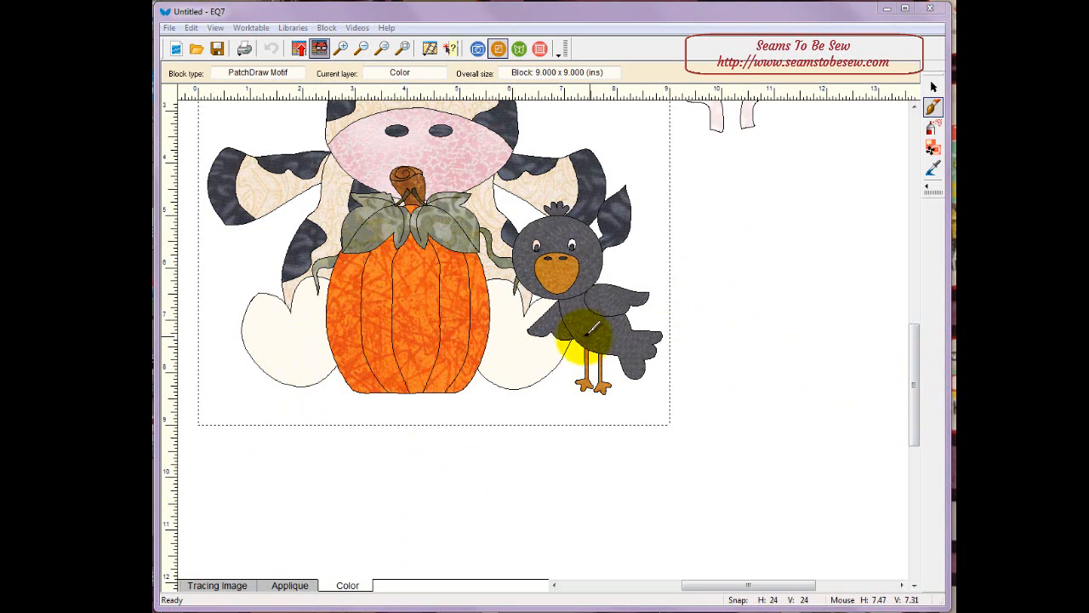
pyautogui.click(522, 342)
pyautogui.click(320, 352)
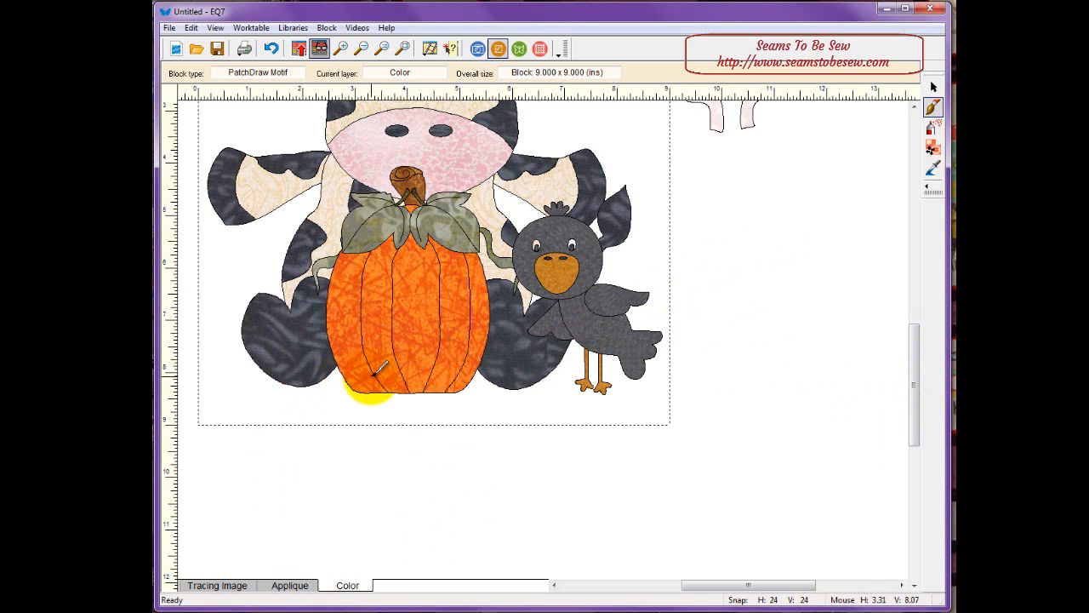
# Compare the motif's outlines on the applique layer with its color layer
pyautogui.click(290, 585)
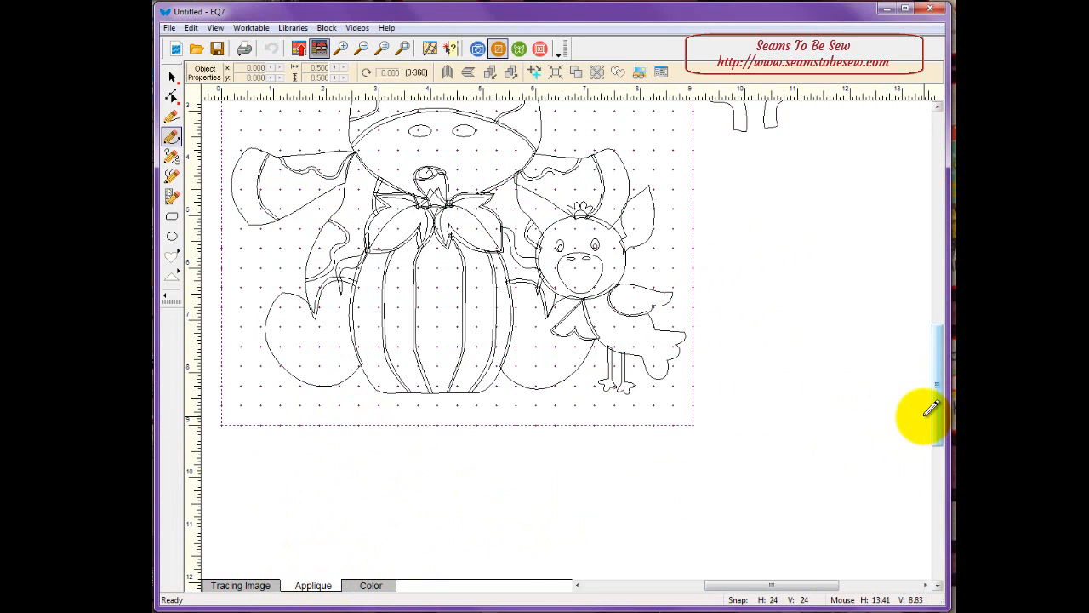
pyautogui.moveTo(936, 385); pyautogui.dragTo(936, 342)
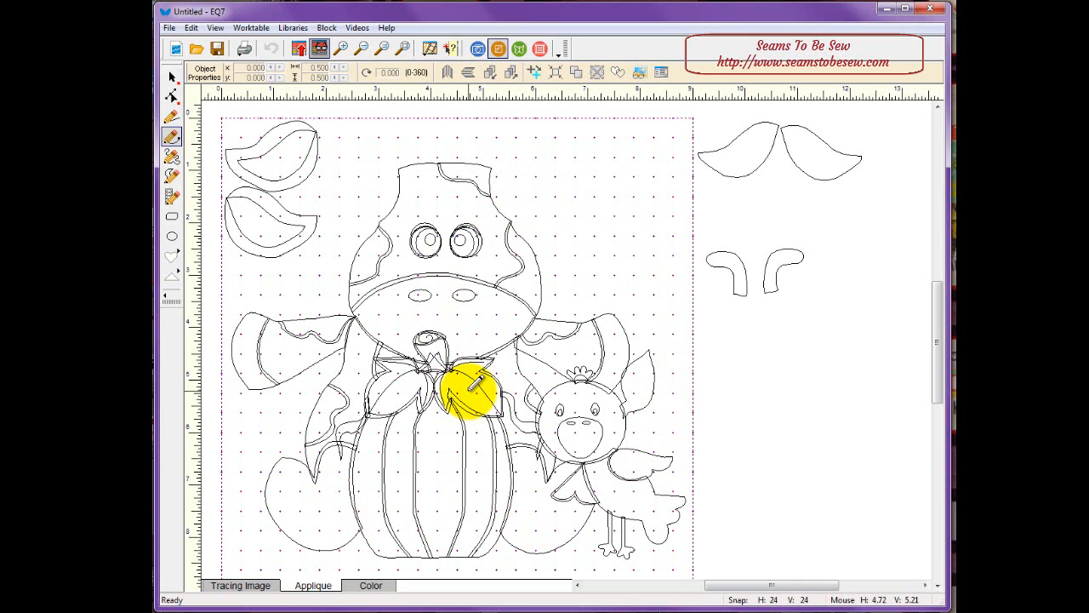
pyautogui.click(372, 586)
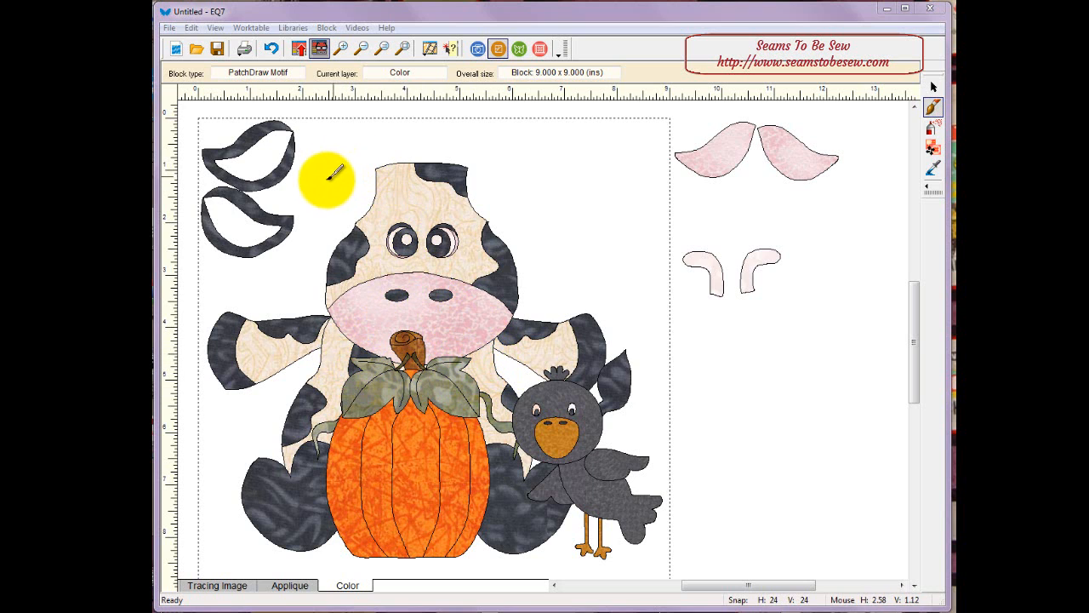
pyautogui.click(289, 585)
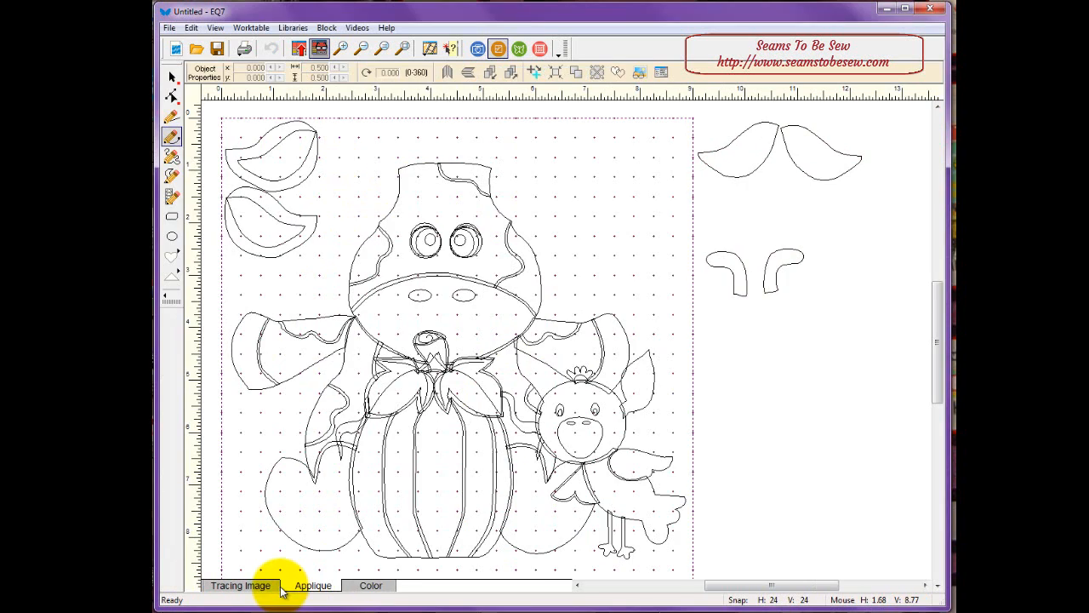
pyautogui.click(371, 585)
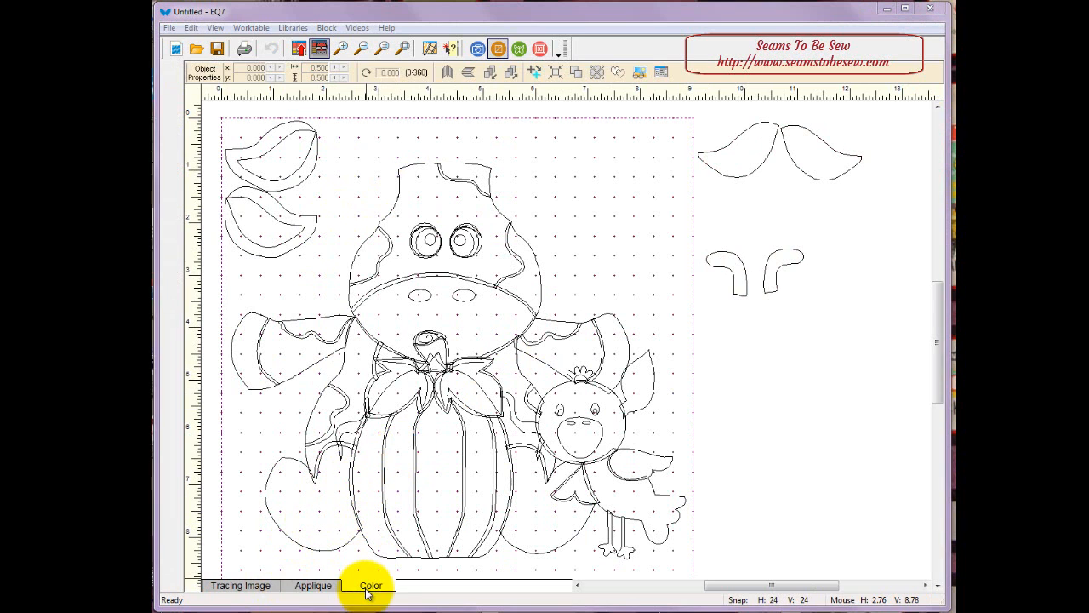
# Preview the block's printout with the Showing fabrics printing style, and close the preview and print settings
pyautogui.click(170, 28)
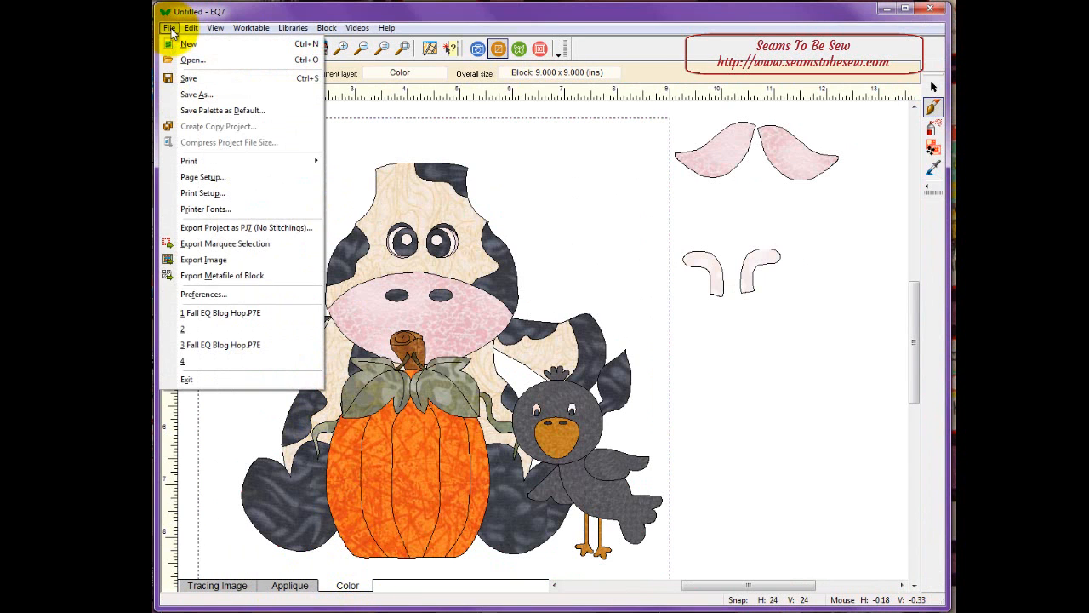
pyautogui.moveTo(189, 164)
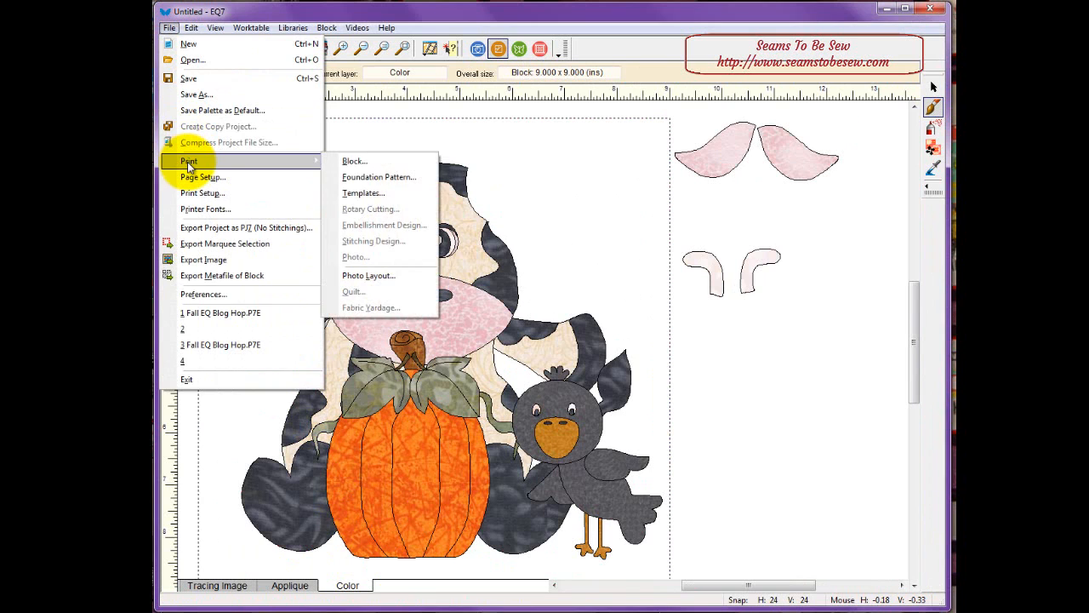
pyautogui.click(367, 169)
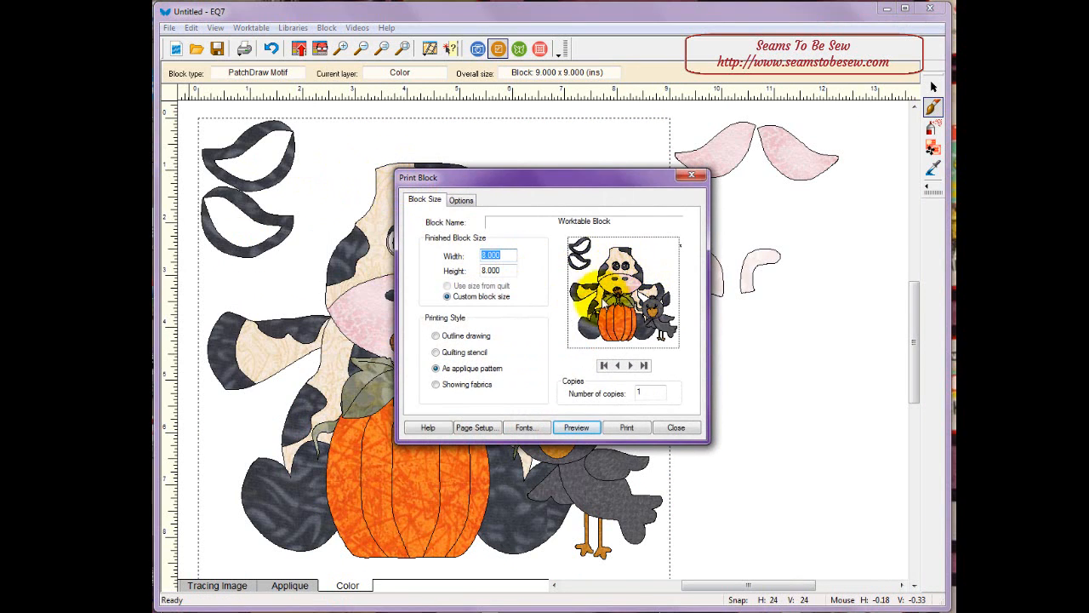
pyautogui.click(448, 387)
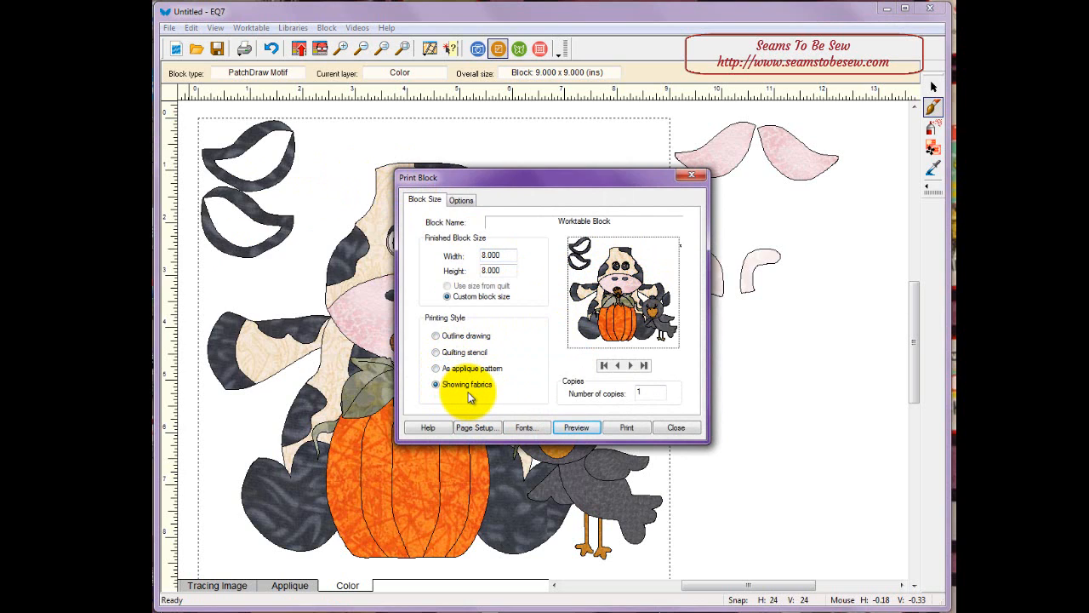
pyautogui.click(575, 429)
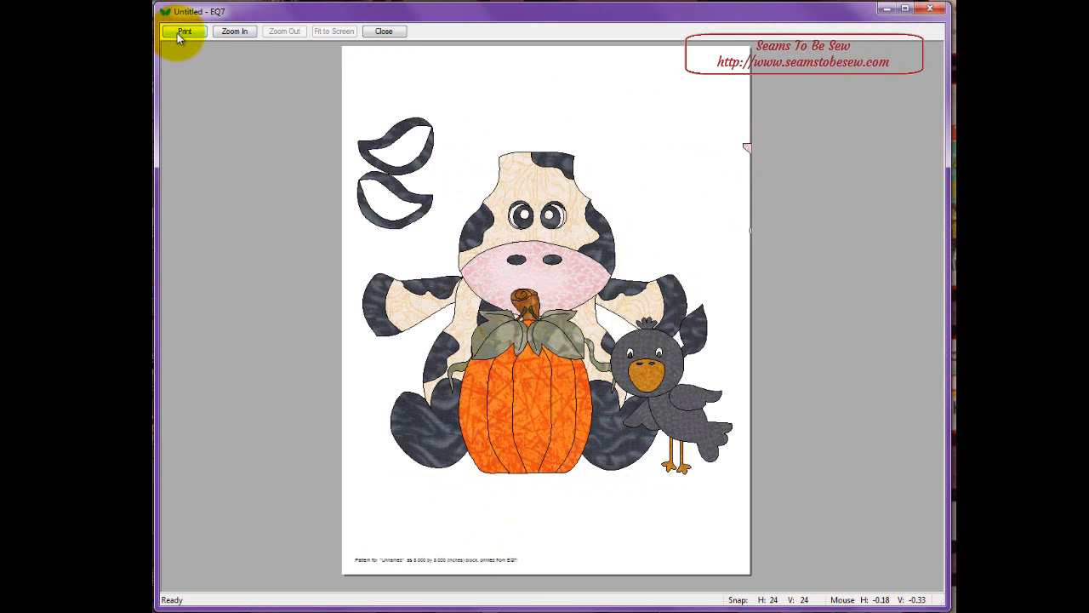
pyautogui.click(386, 32)
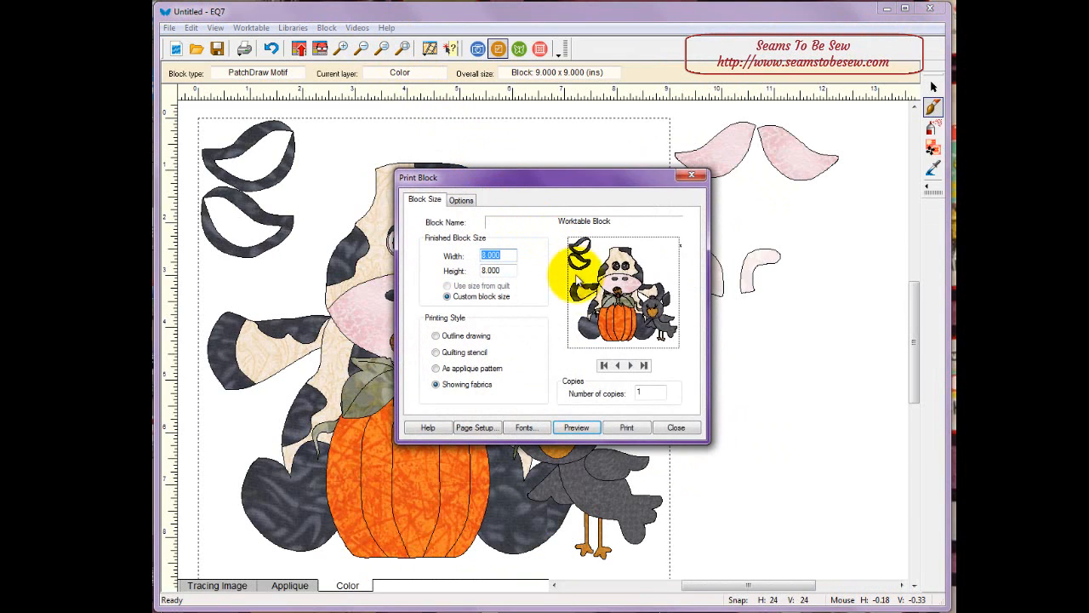
pyautogui.click(676, 427)
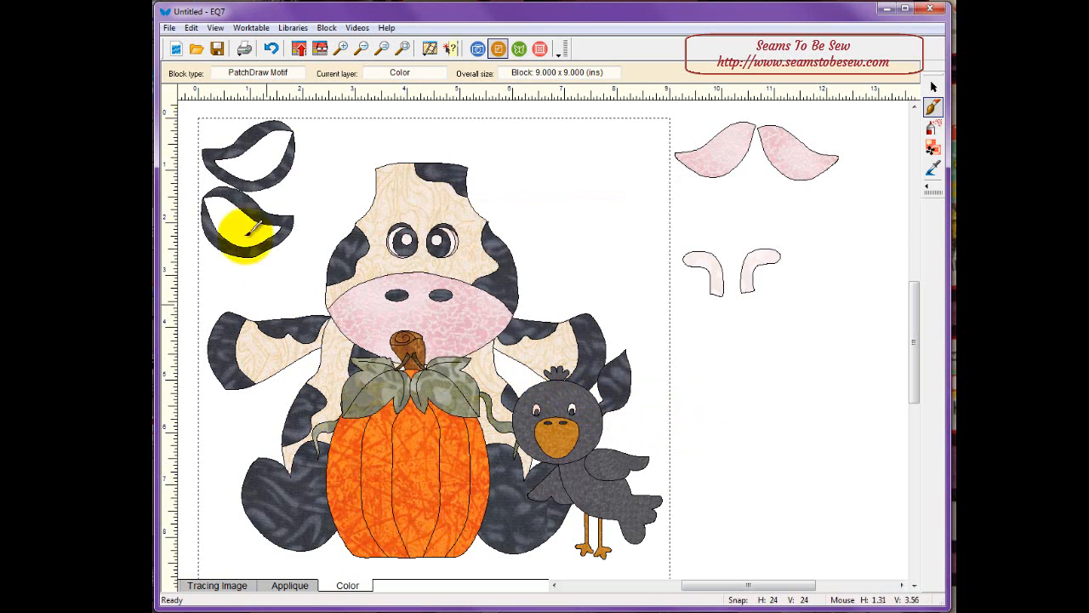
# Preview the block's printout with the As applique pattern printing style, and close the preview and print settings
pyautogui.click(170, 28)
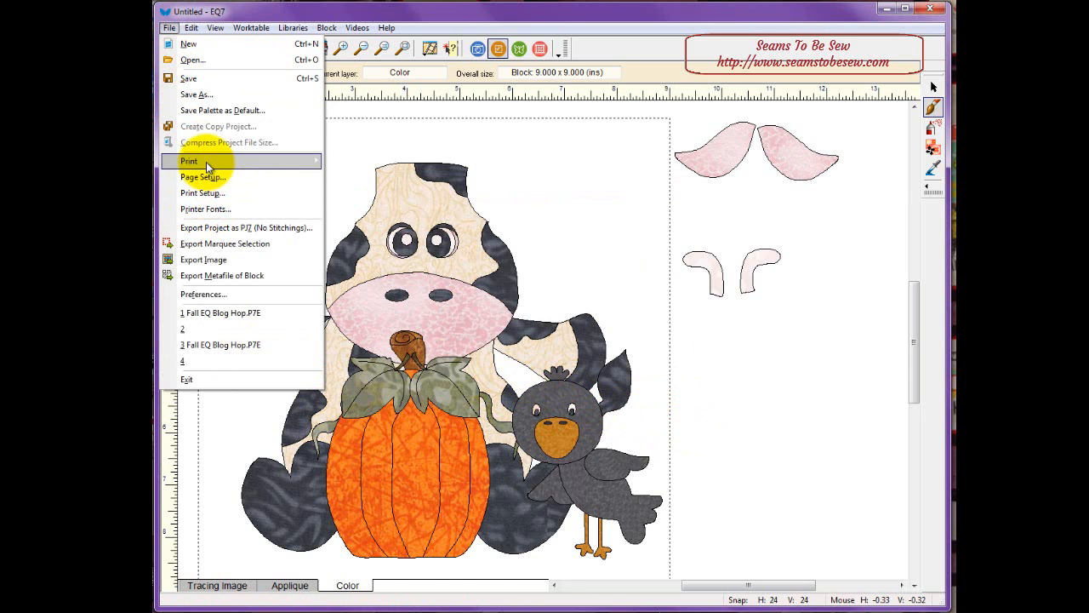
pyautogui.moveTo(205, 162)
pyautogui.click(372, 161)
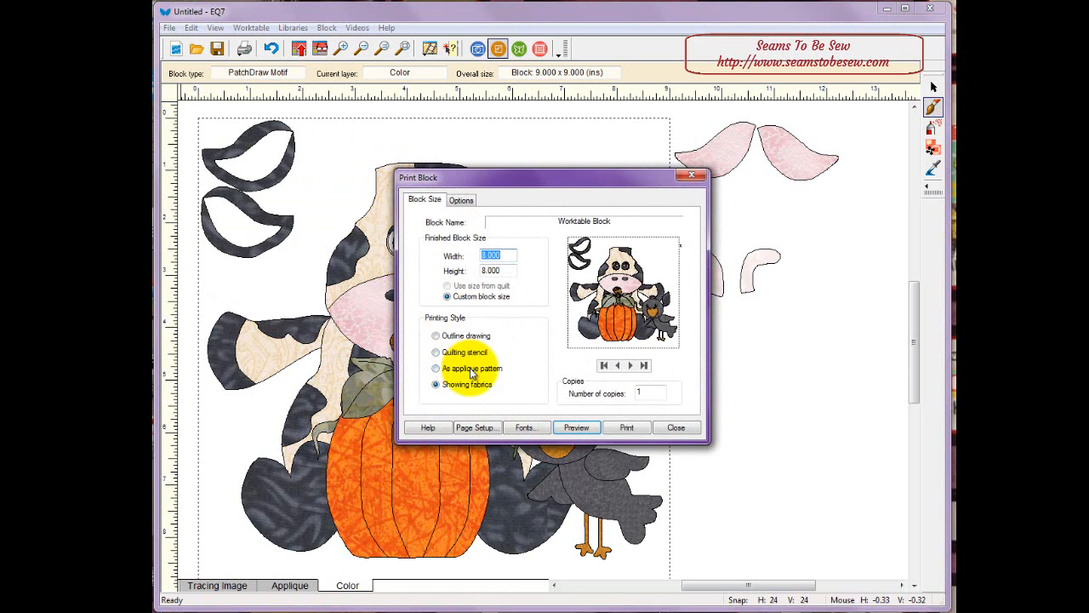
pyautogui.click(471, 370)
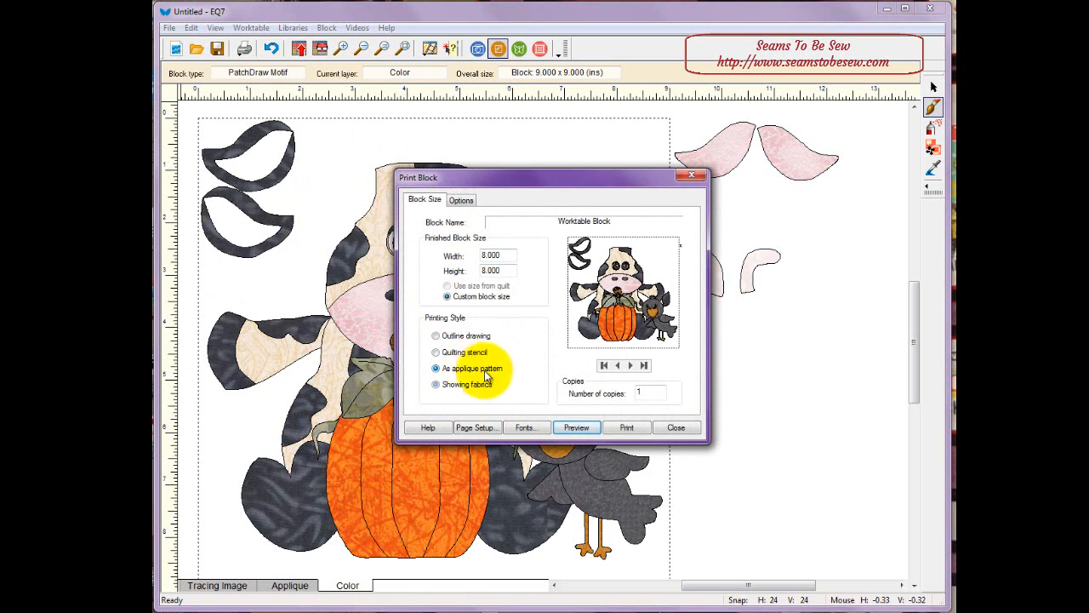
pyautogui.click(594, 426)
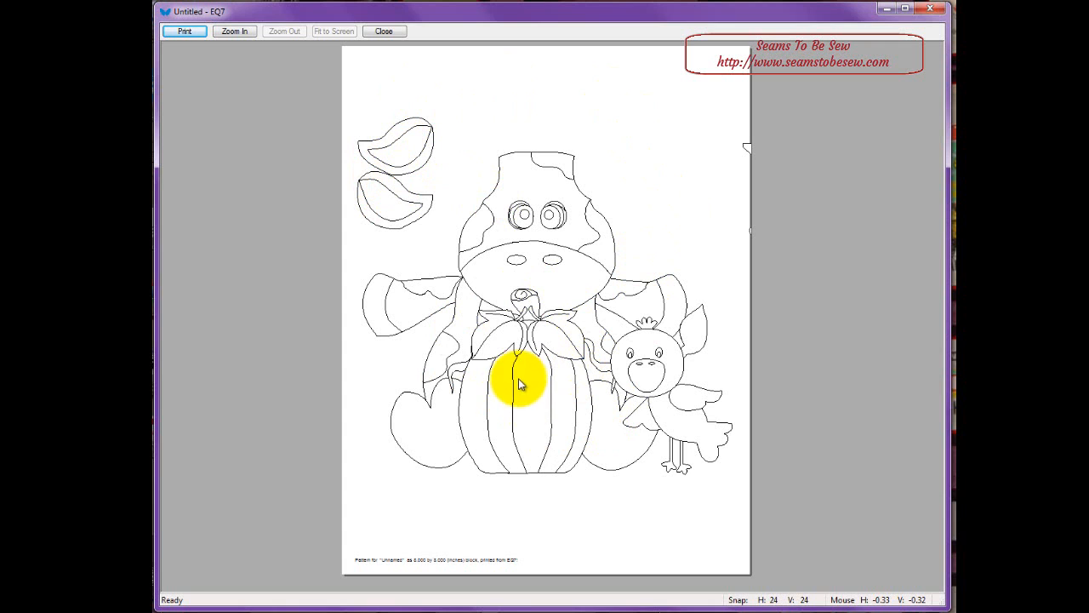
pyautogui.click(382, 32)
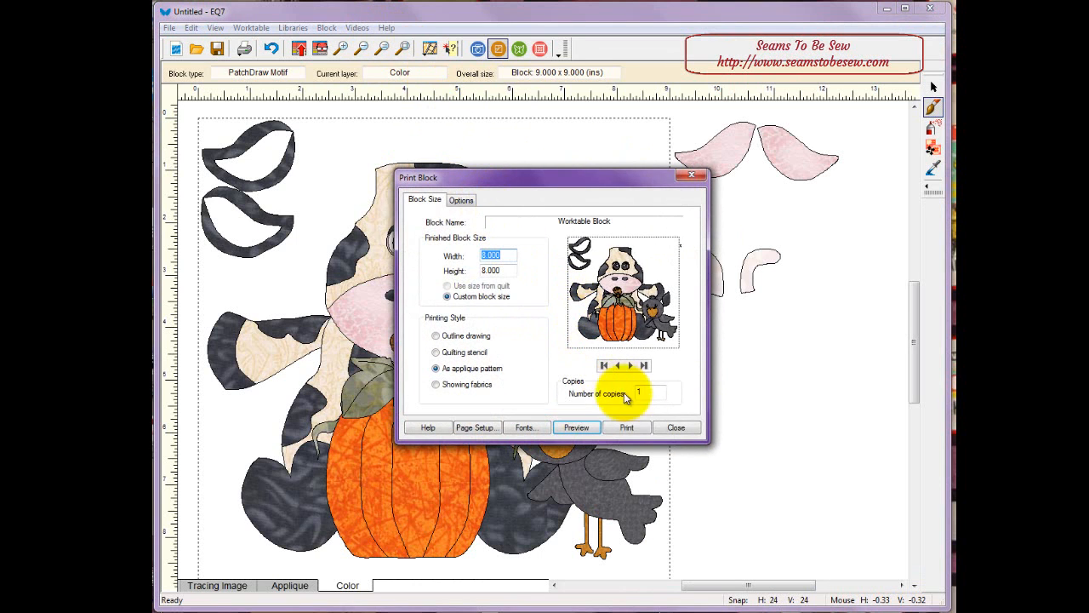
pyautogui.click(673, 427)
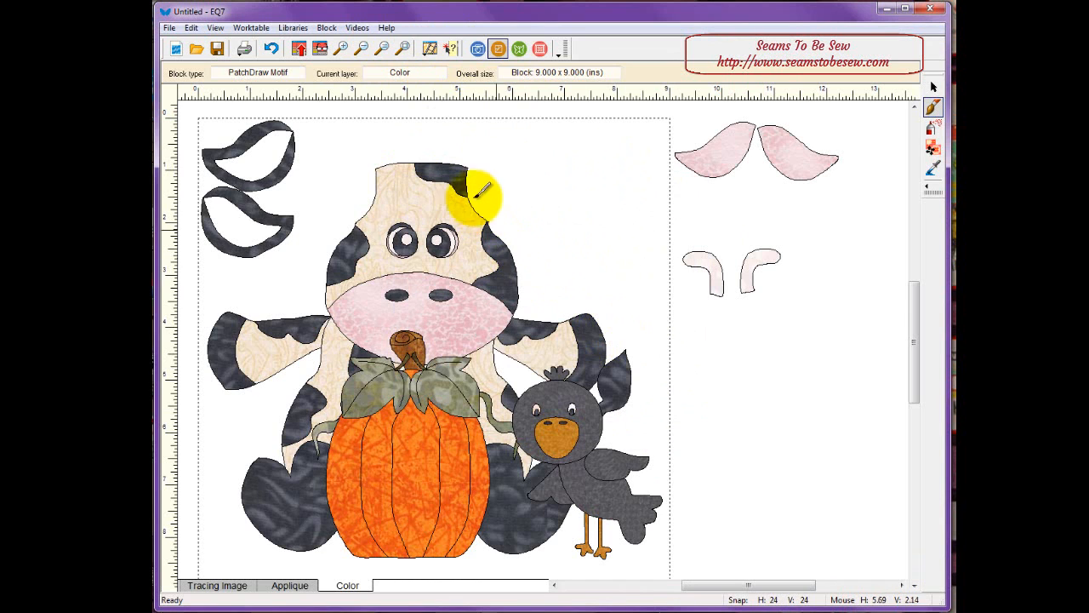
# Examine the third motif in the project sketchbook, the version with separated ears, and close the sketchbook
pyautogui.click(321, 51)
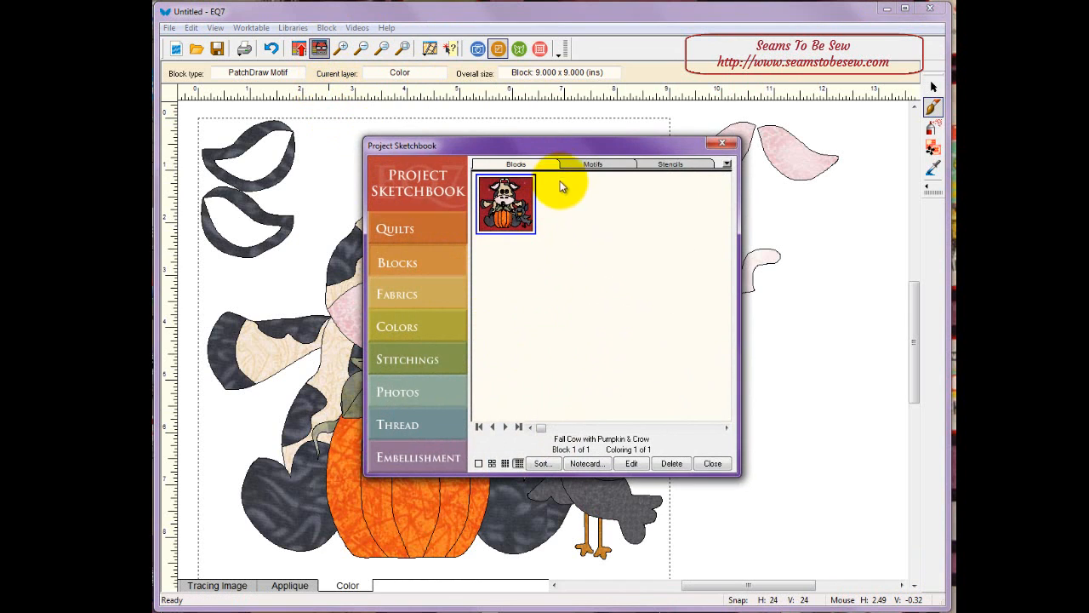
pyautogui.click(571, 167)
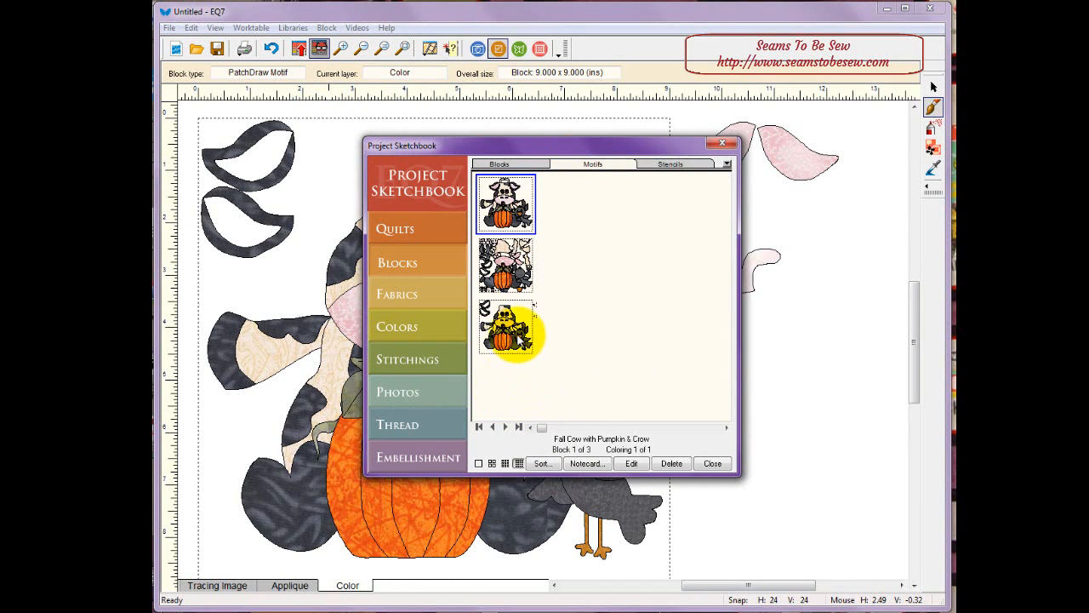
pyautogui.click(520, 332)
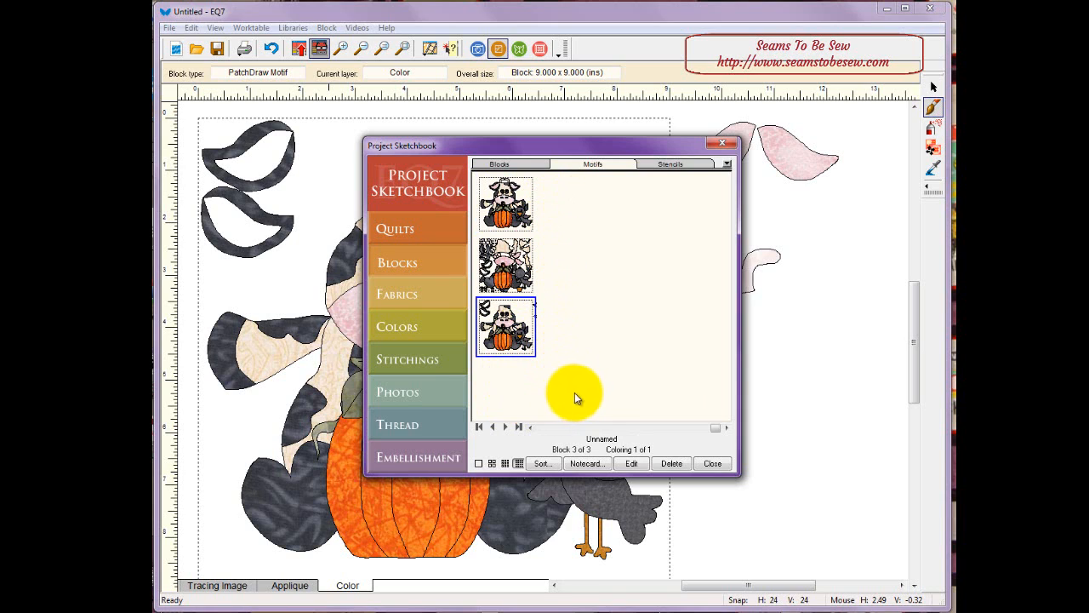
pyautogui.click(713, 464)
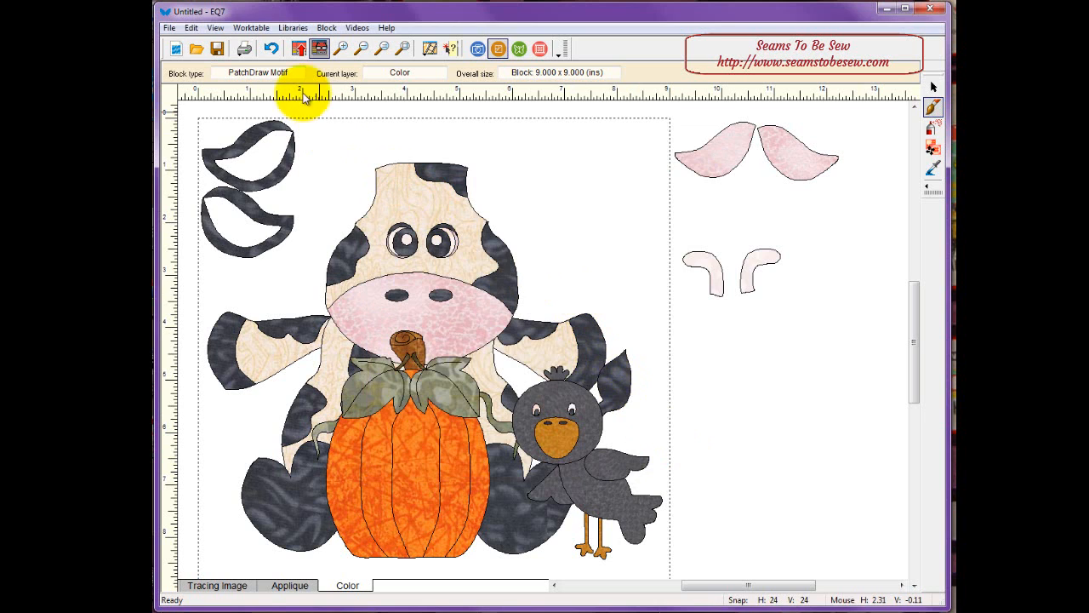
pyautogui.click(319, 48)
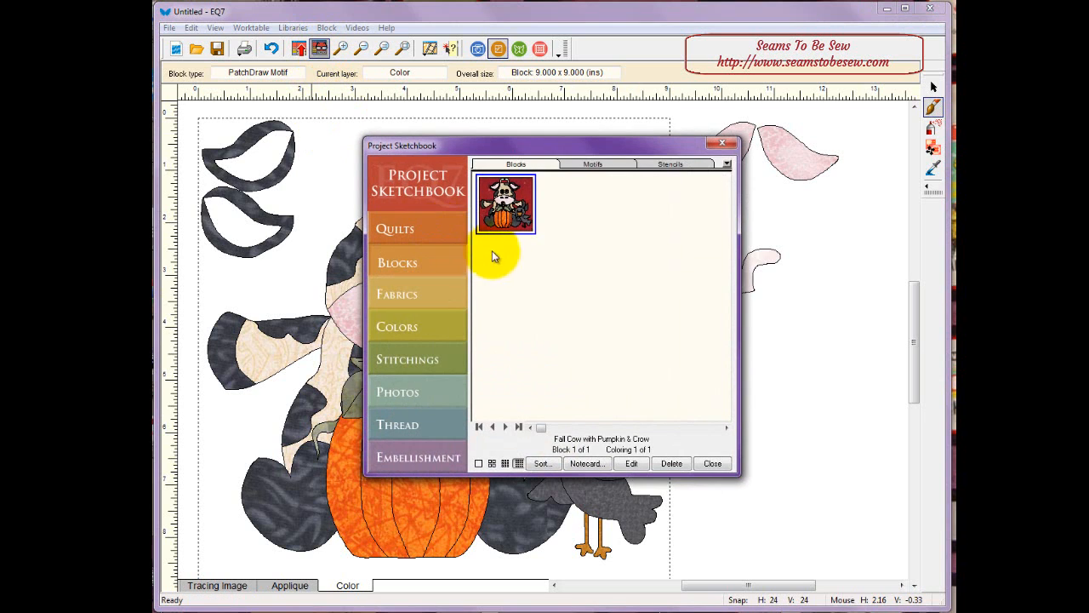
pyautogui.click(568, 164)
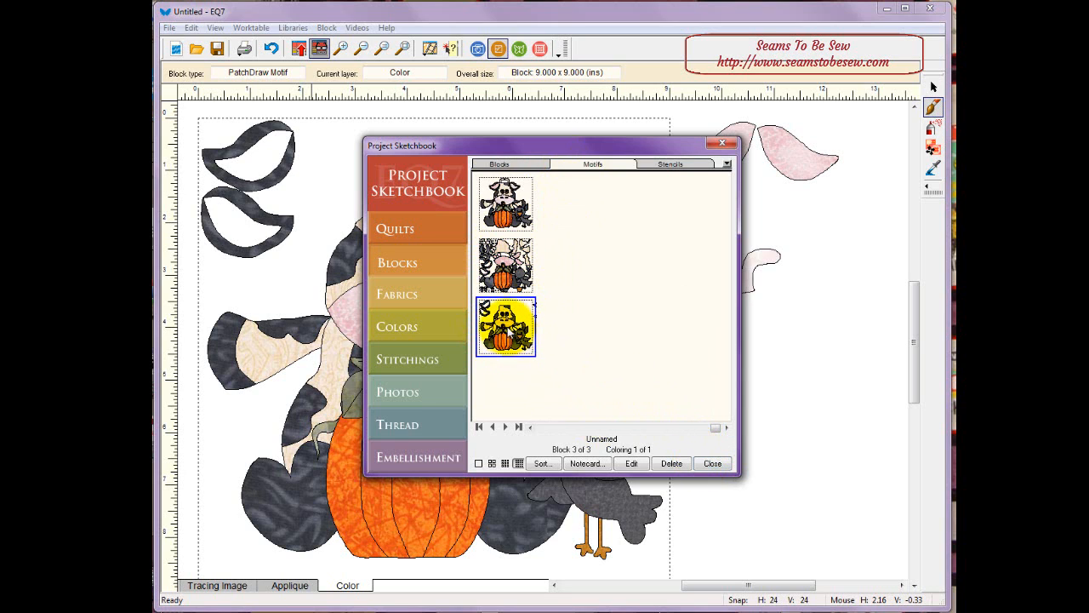
pyautogui.click(710, 464)
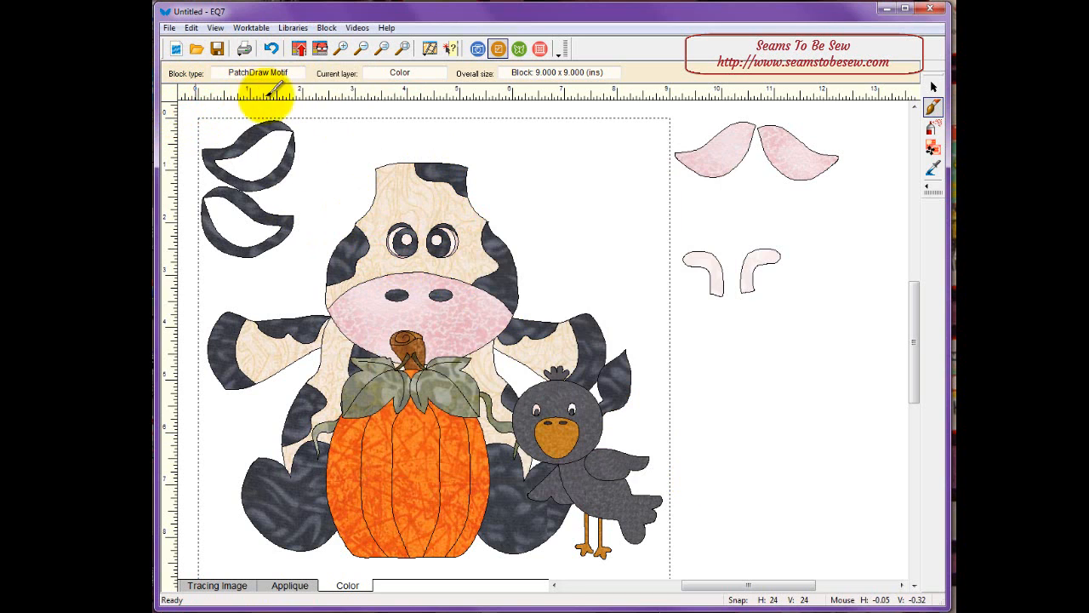
# On the applique layer, move both inner ear pieces and both horns inside the block's upper-right corner, with the horns below the ears
pyautogui.click(289, 586)
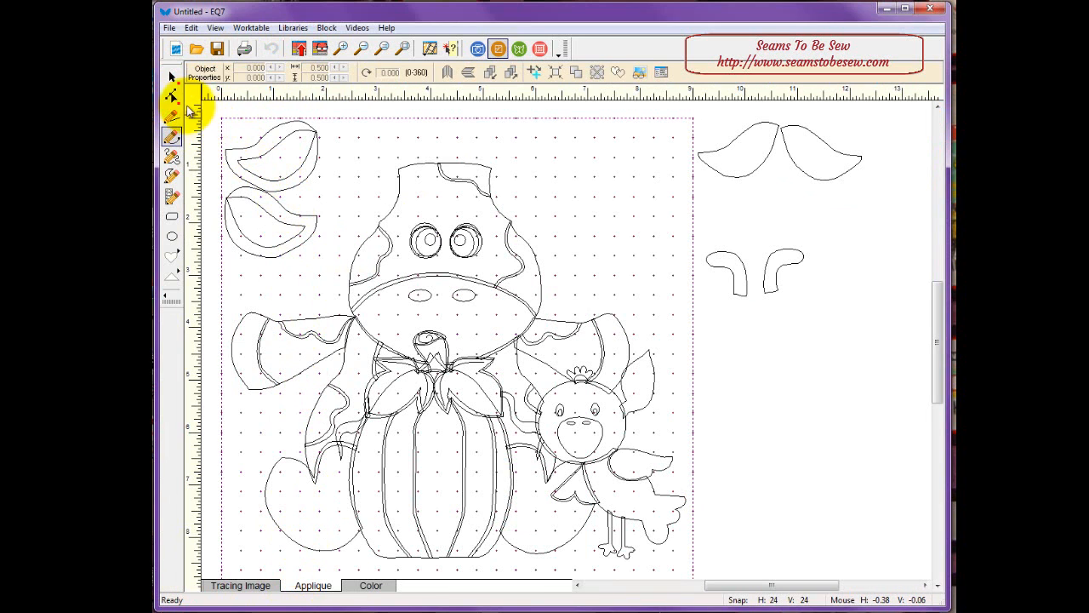
pyautogui.click(171, 78)
pyautogui.moveTo(753, 168); pyautogui.dragTo(557, 167)
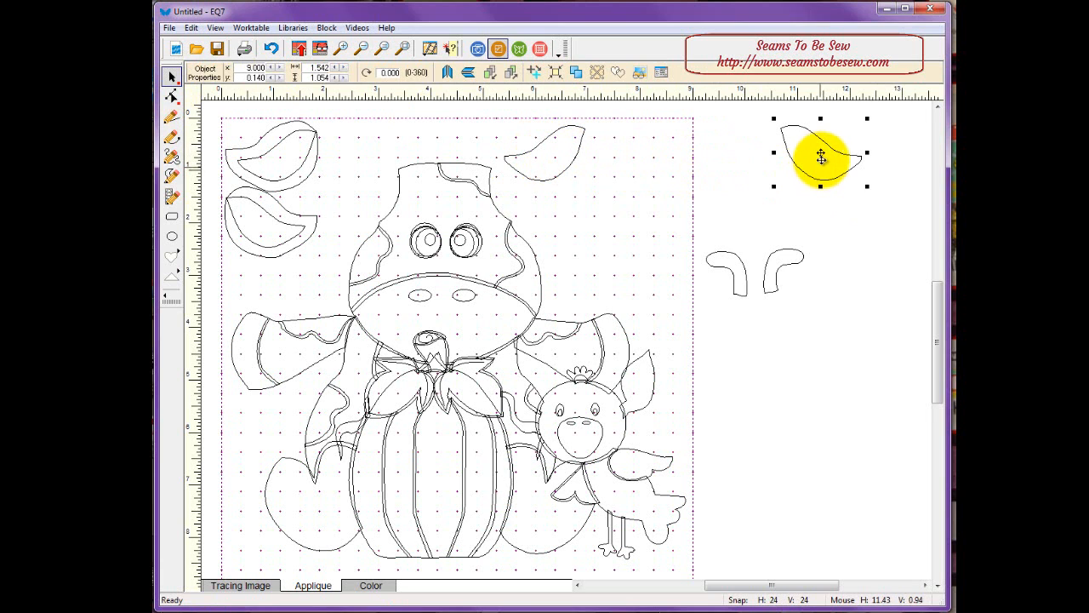
pyautogui.moveTo(814, 151); pyautogui.dragTo(640, 160)
pyautogui.moveTo(720, 279); pyautogui.dragTo(564, 224)
pyautogui.click(780, 266)
pyautogui.moveTo(780, 266); pyautogui.dragTo(622, 222)
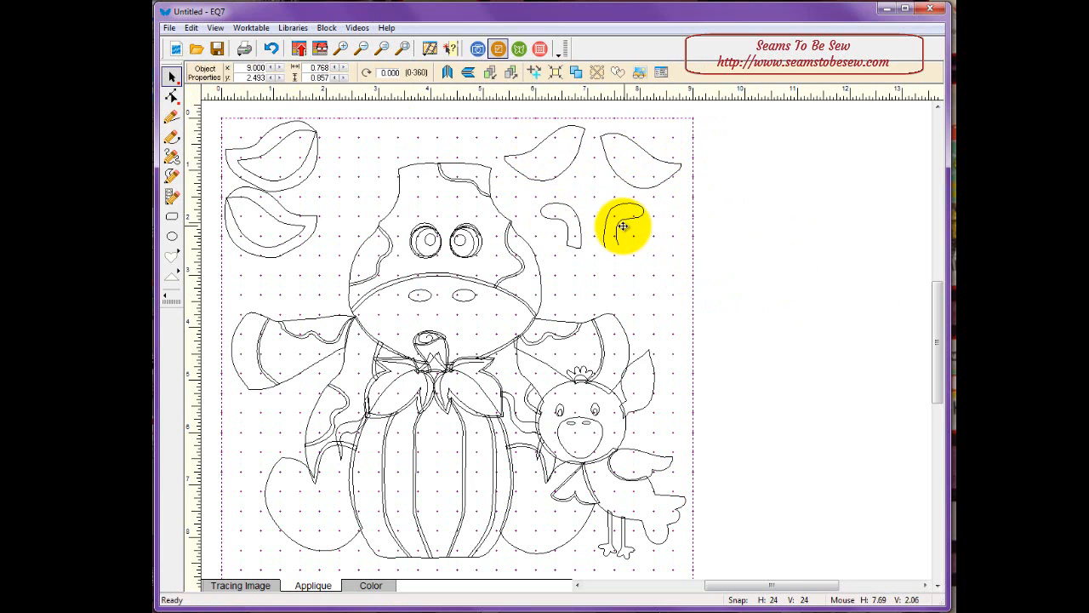
# Preview the rearranged block's printout as an applique pattern
pyautogui.click(170, 27)
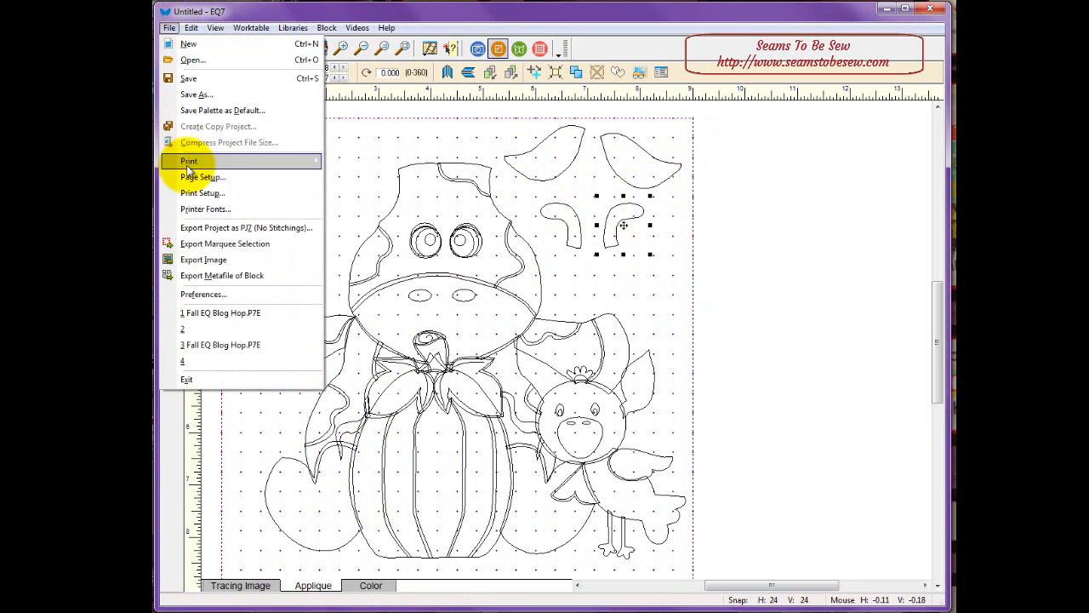
pyautogui.moveTo(189, 160)
pyautogui.click(355, 167)
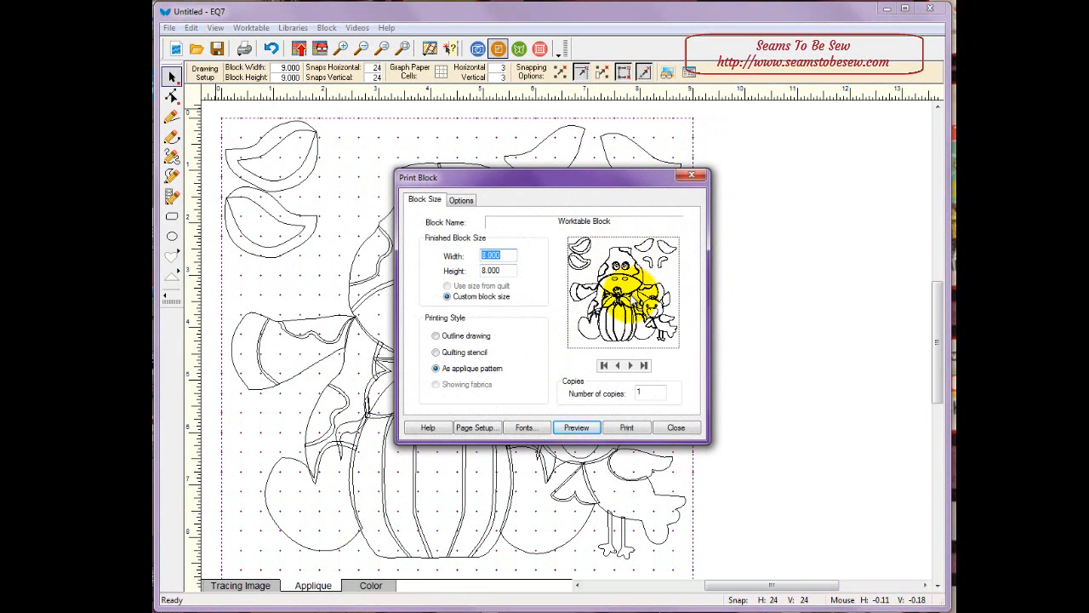
pyautogui.click(678, 427)
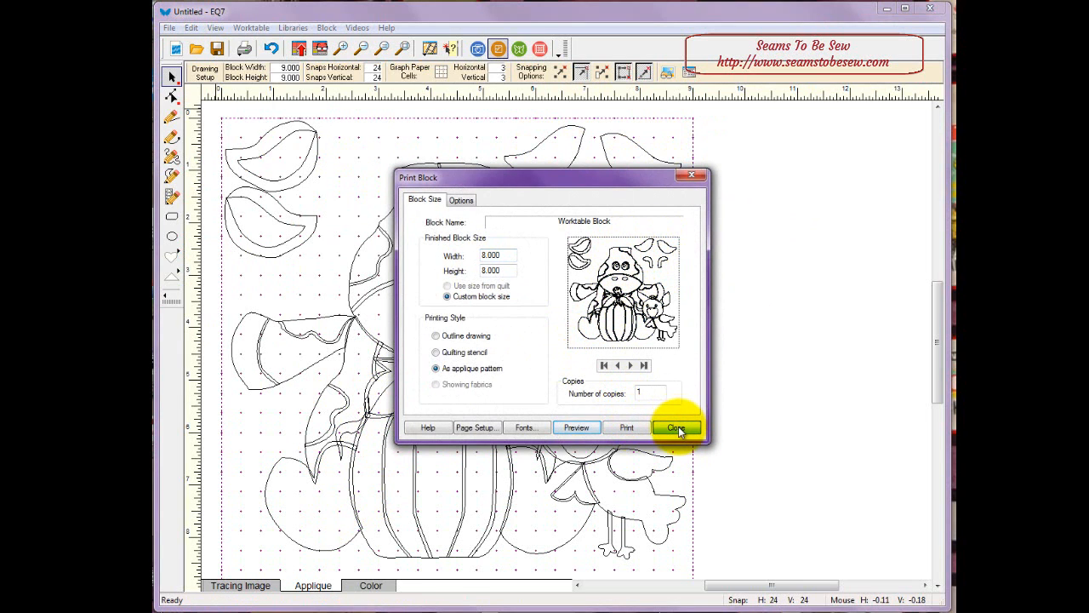
pyautogui.click(576, 426)
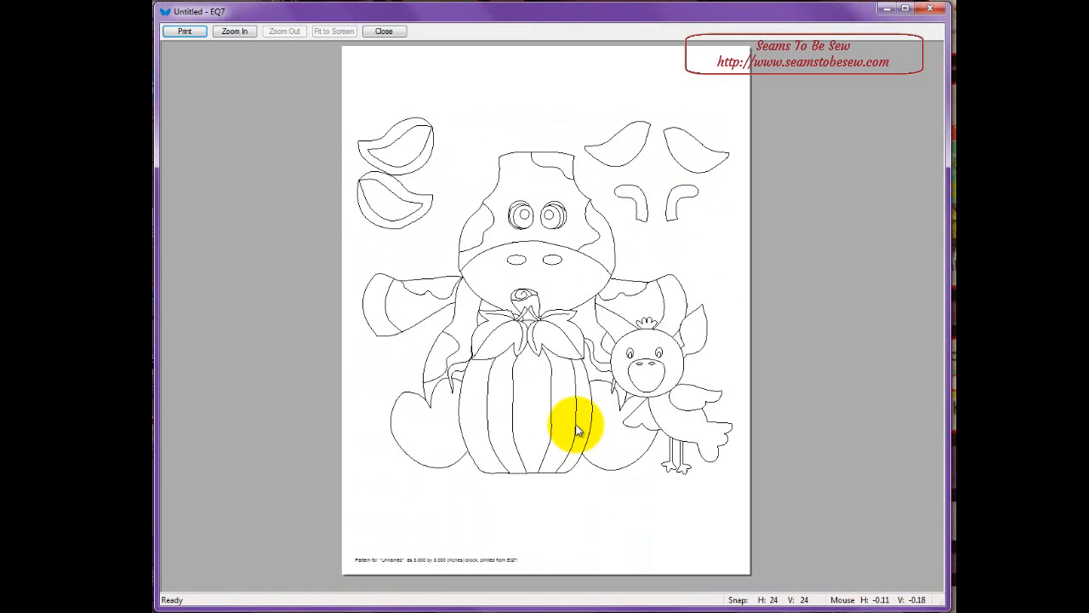
# Close the print preview and print settings, and examine the saved motifs in the project sketchbook
pyautogui.click(384, 30)
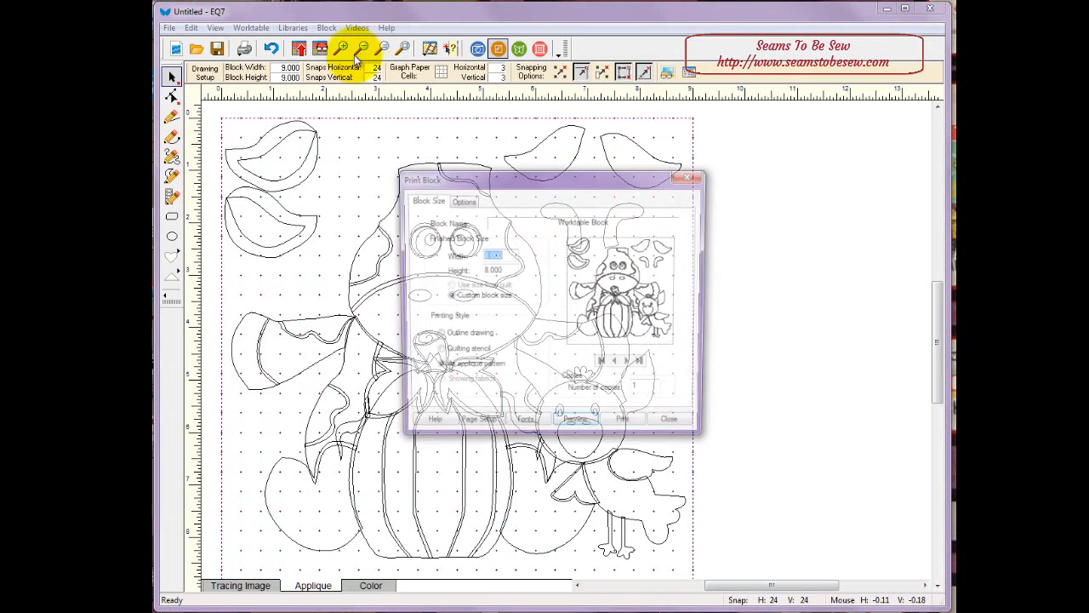
pyautogui.click(676, 426)
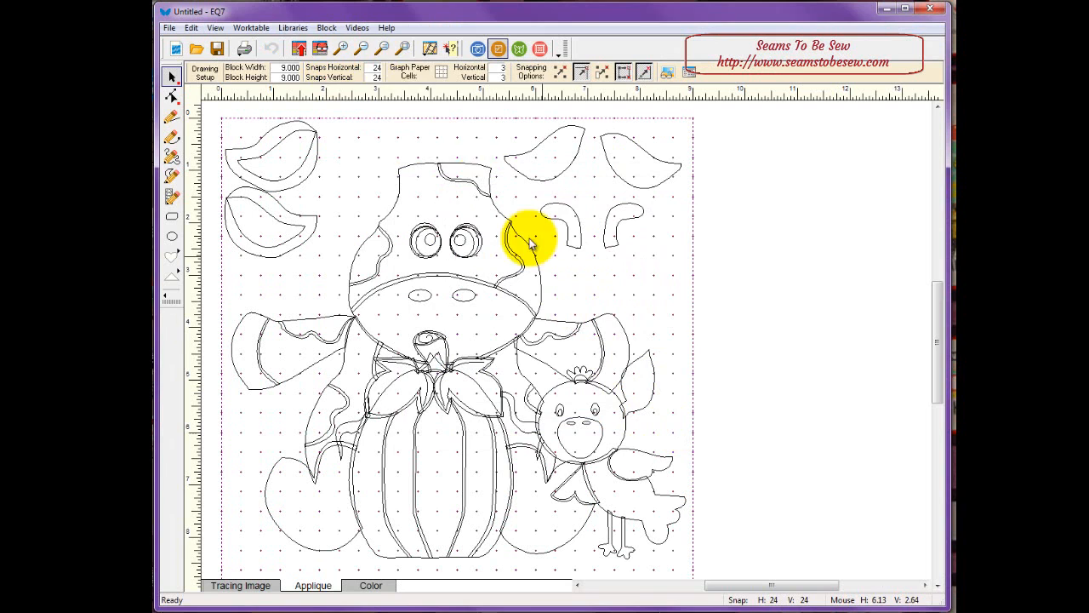
pyautogui.click(320, 51)
pyautogui.click(579, 162)
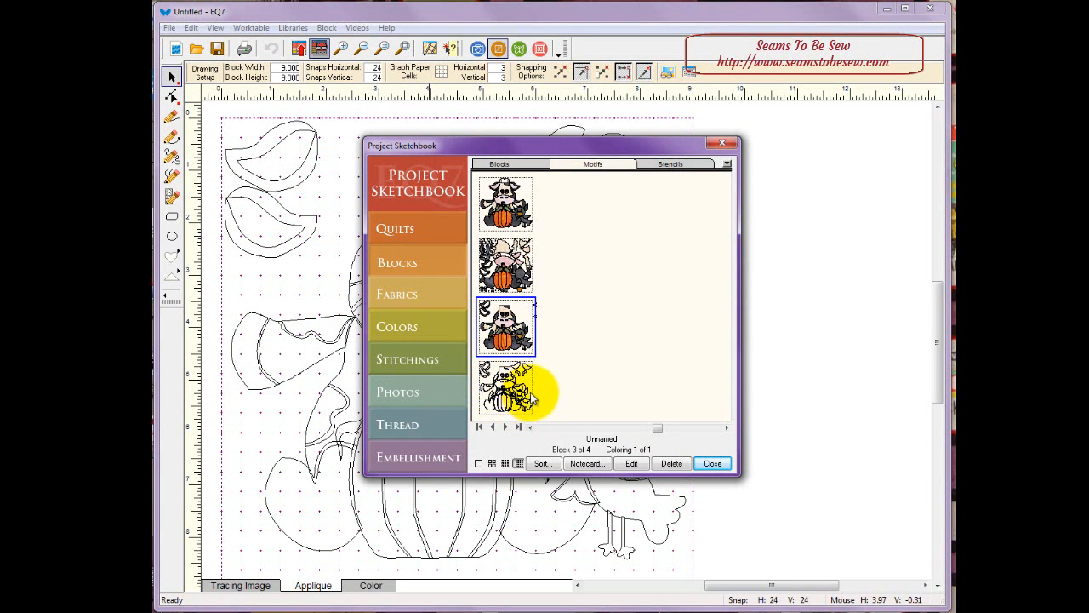
pyautogui.click(704, 463)
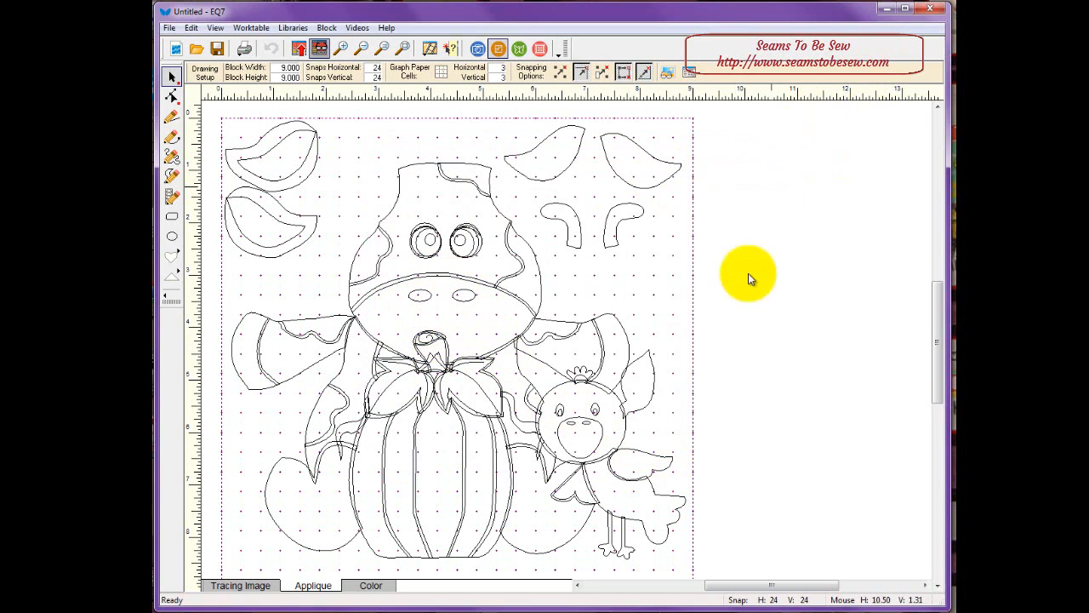
pyautogui.rightClick(559, 611)
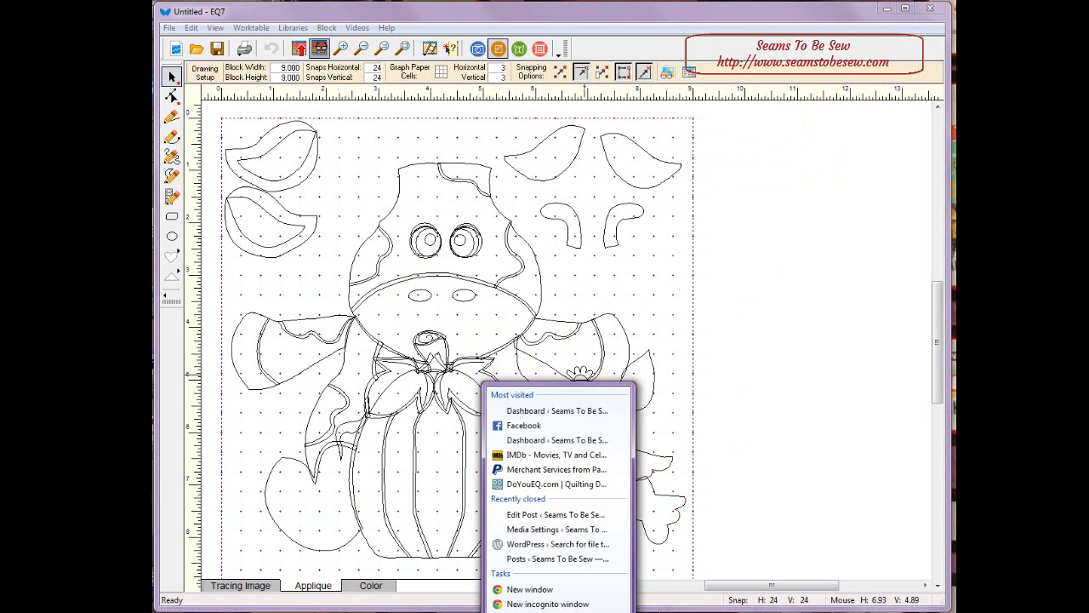
pyautogui.click(738, 502)
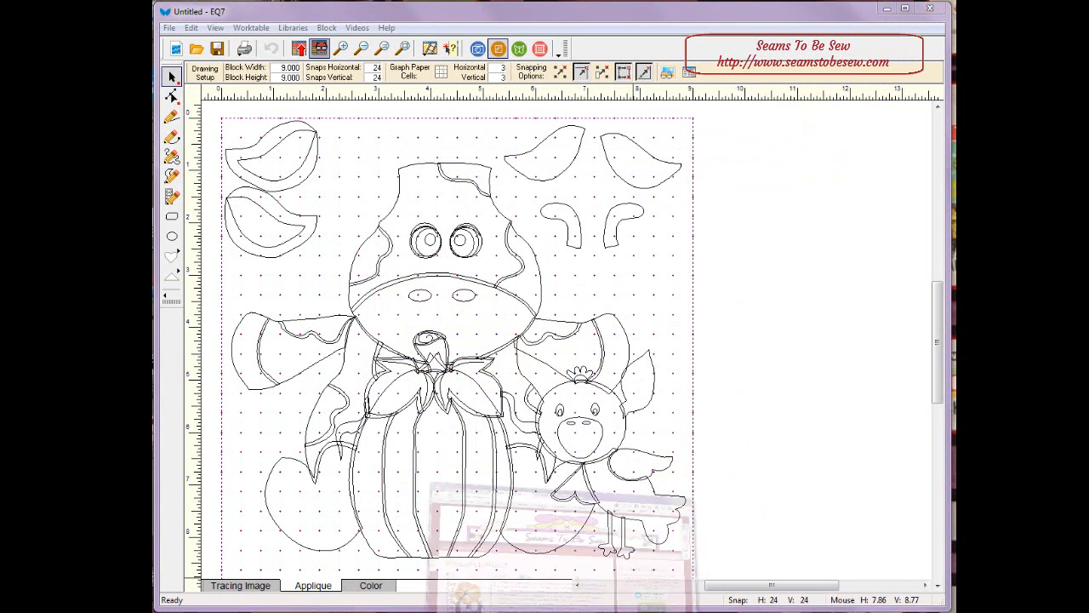
pyautogui.click(562, 536)
pyautogui.click(485, 26)
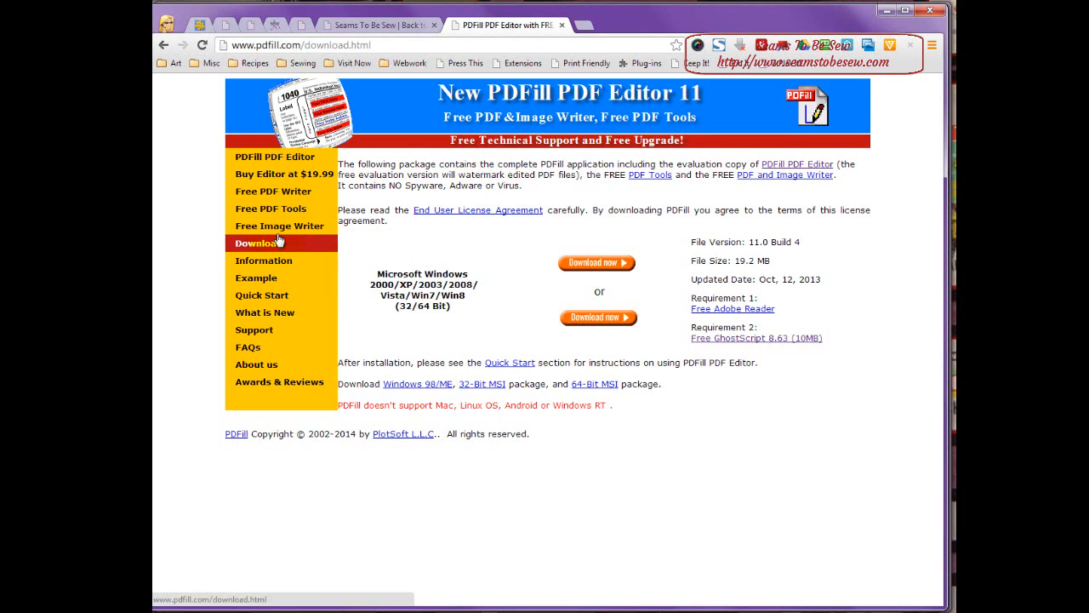
# Request the PDFill installer download for Windows, and cancel saving the file
pyautogui.click(540, 306)
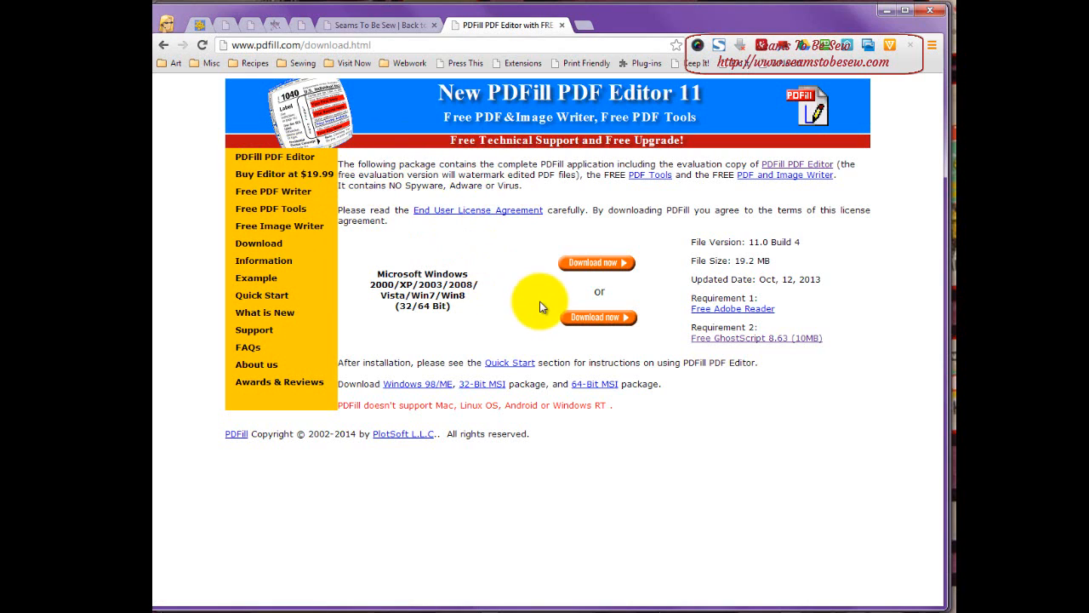
pyautogui.click(593, 319)
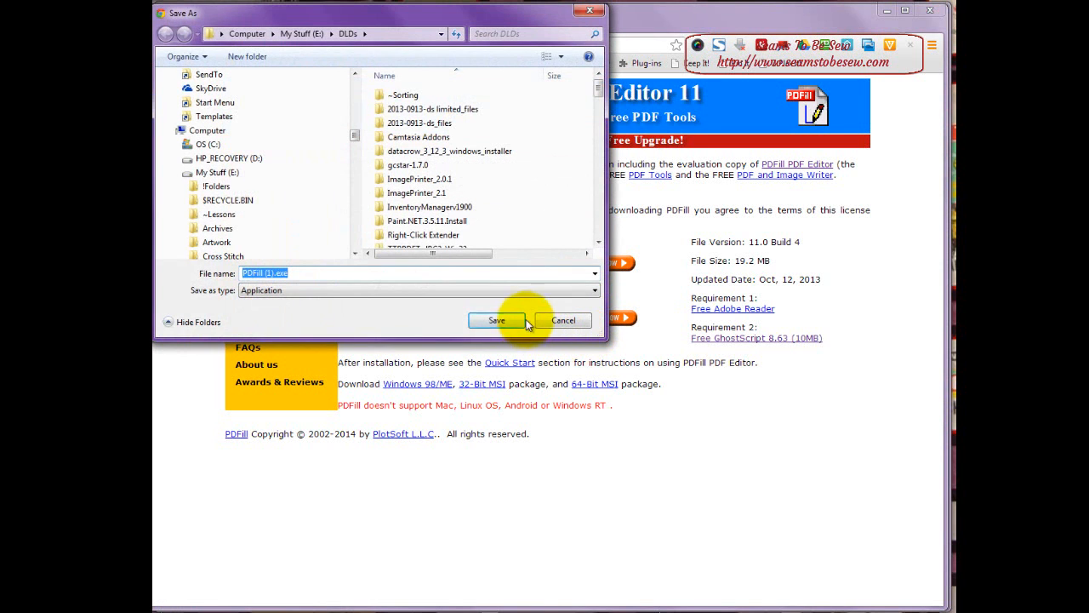
pyautogui.click(557, 311)
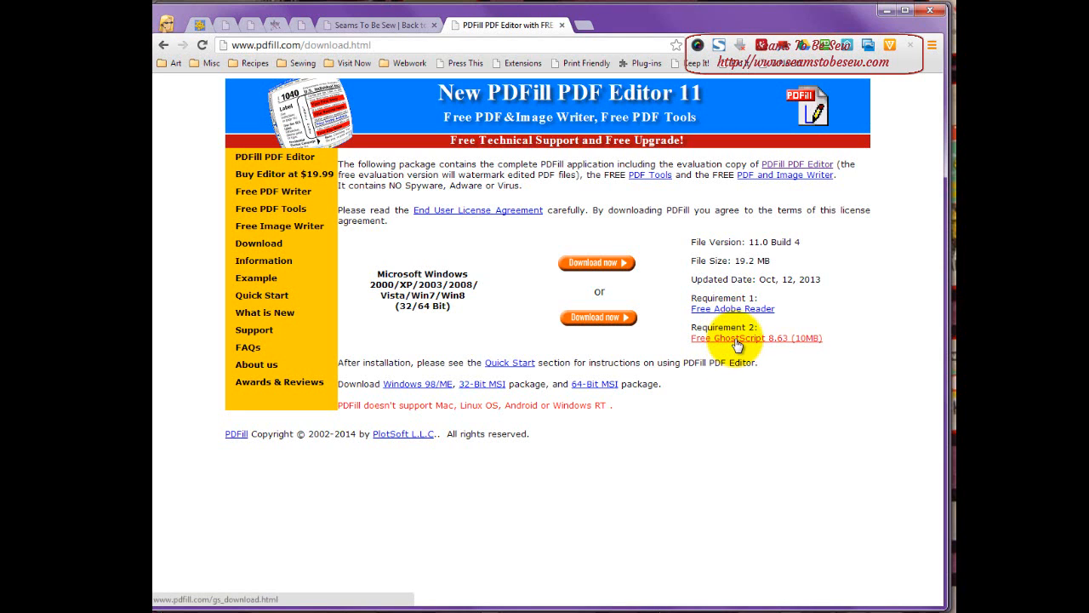
pyautogui.click(735, 338)
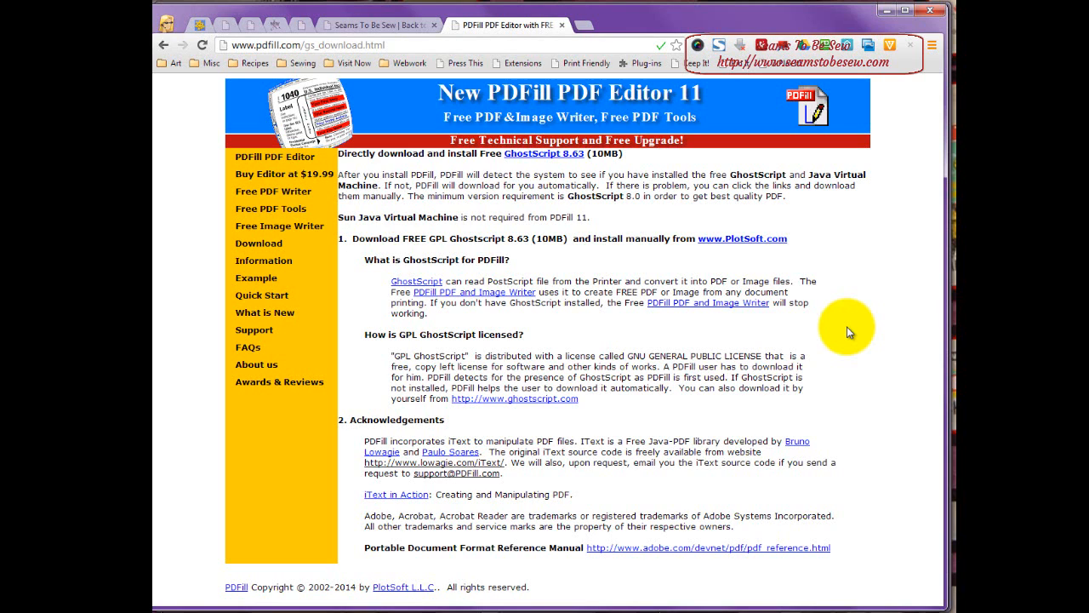
pyautogui.click(743, 239)
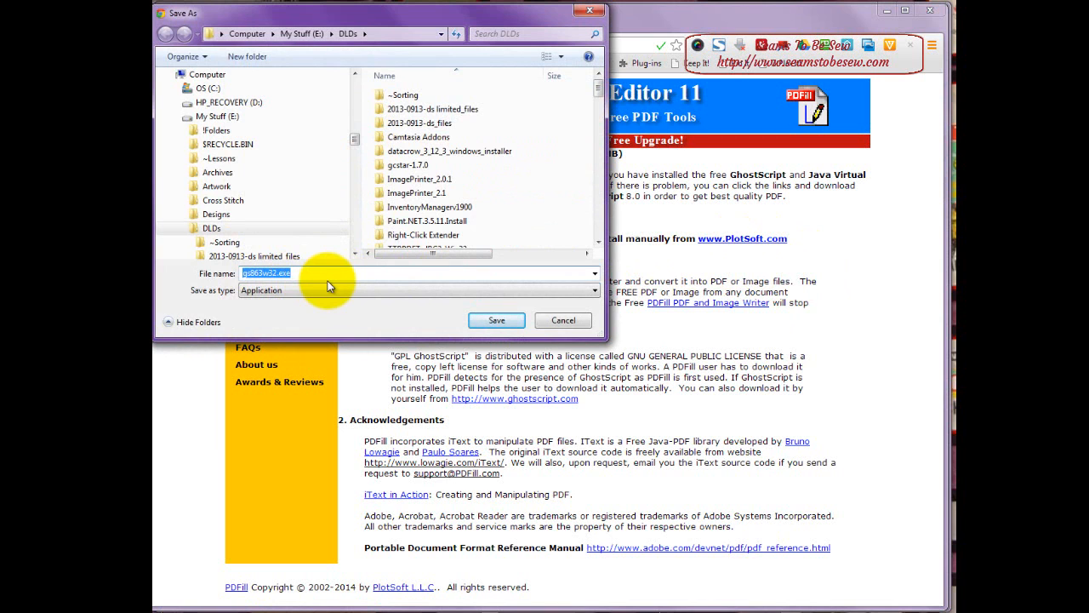
pyautogui.click(563, 320)
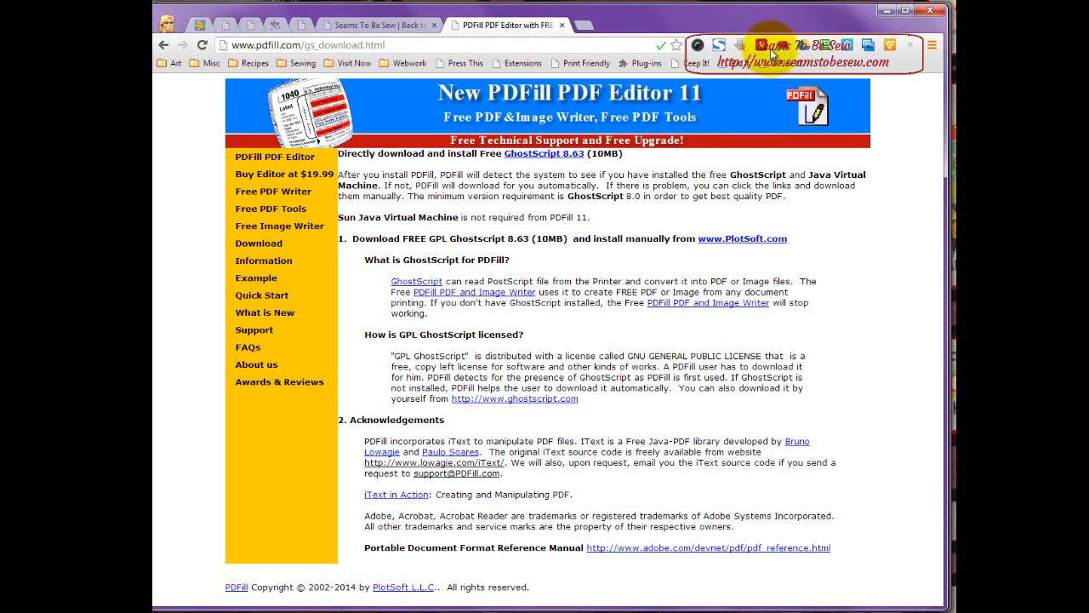
# Return to EQ7 and choose PDFill PDF&Image Writer as the printer in the print setup
pyautogui.click(888, 12)
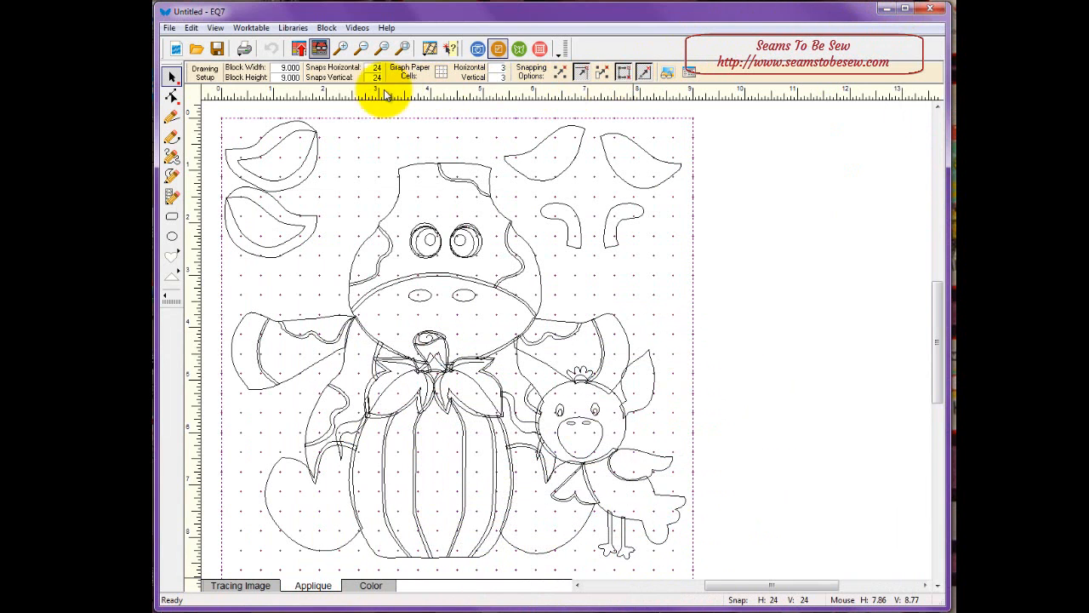
pyautogui.click(170, 28)
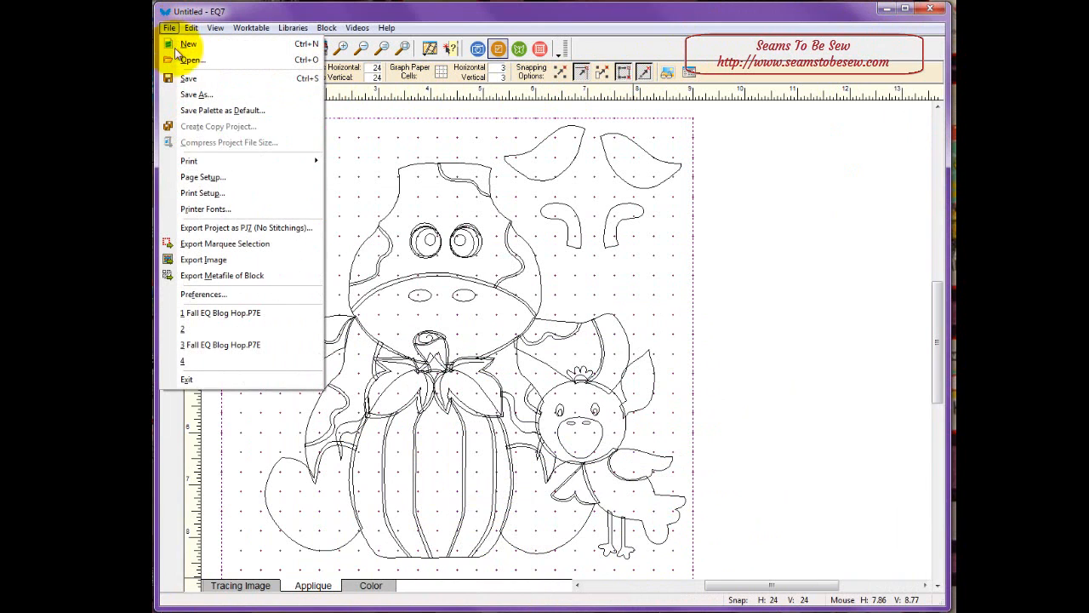
pyautogui.click(219, 195)
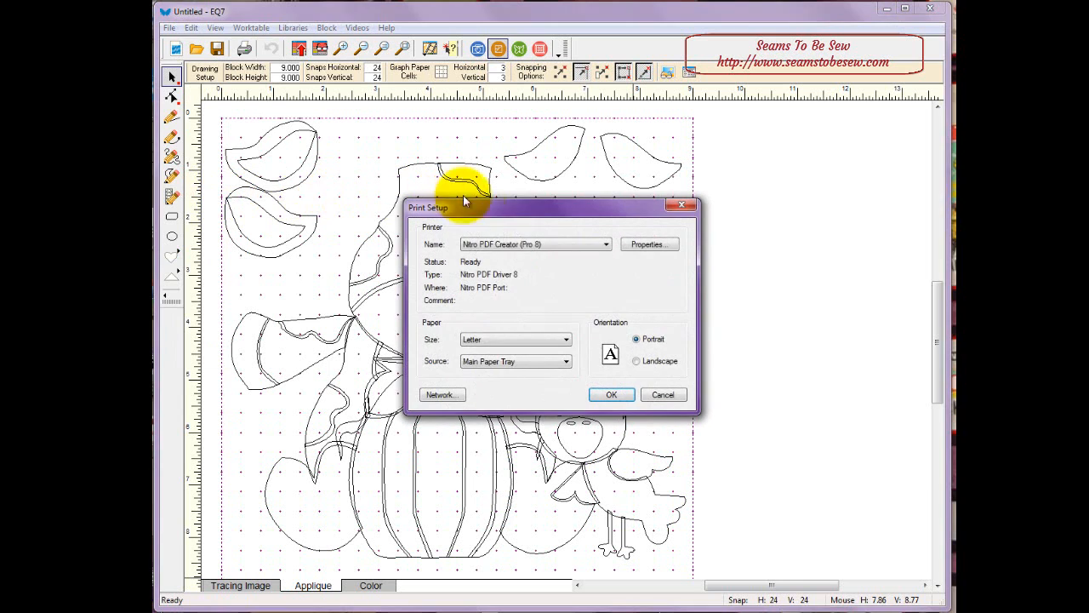
pyautogui.click(528, 243)
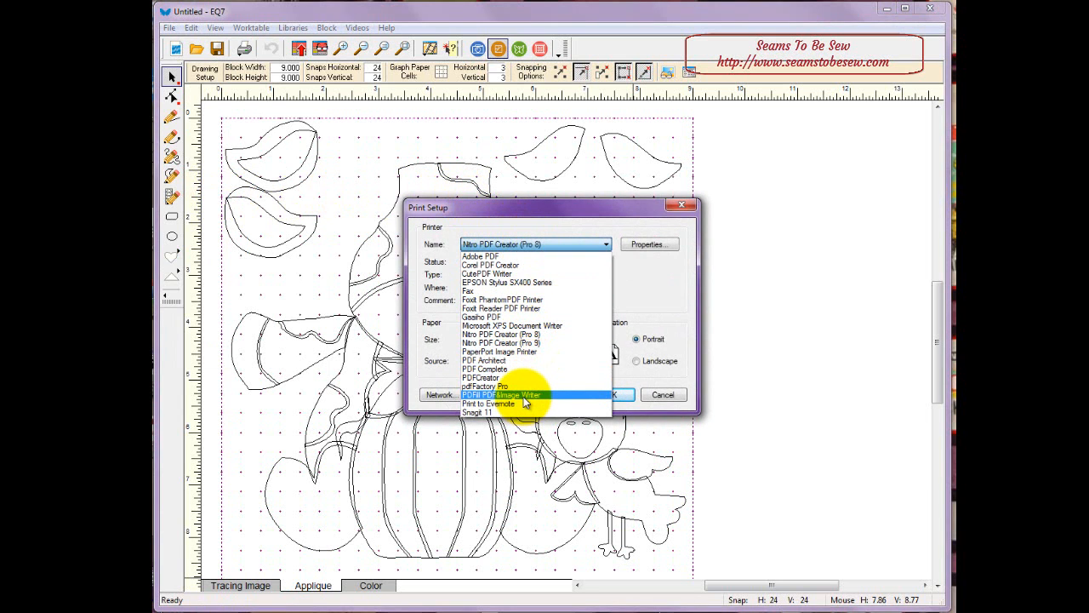
pyautogui.click(502, 394)
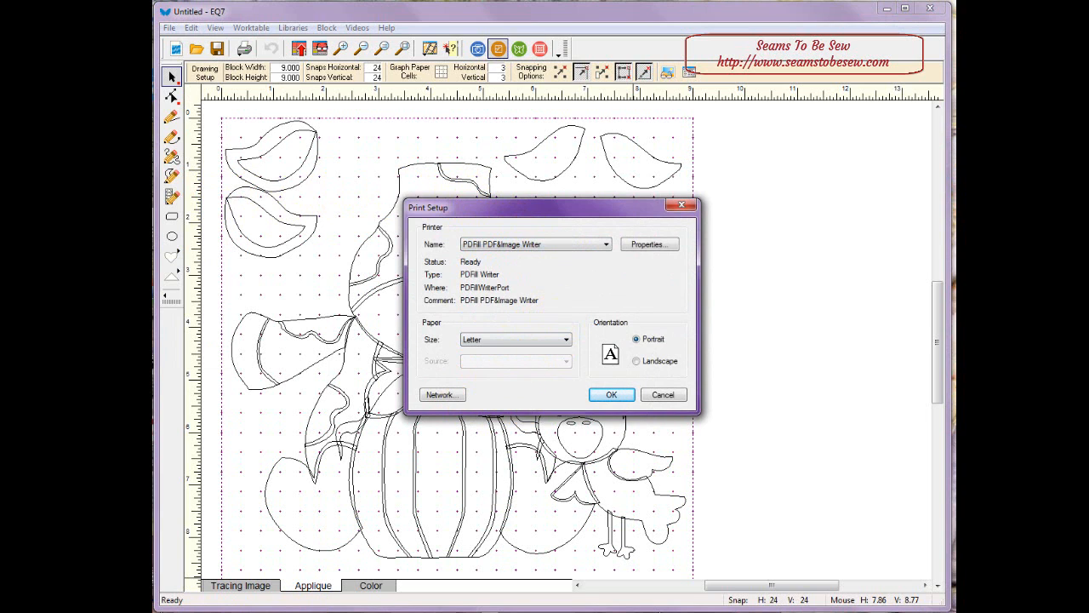
# Launch PDFill PDF&Image Writer (Free), accept its startup tip, and review its output options and image settings
pyautogui.press('super')
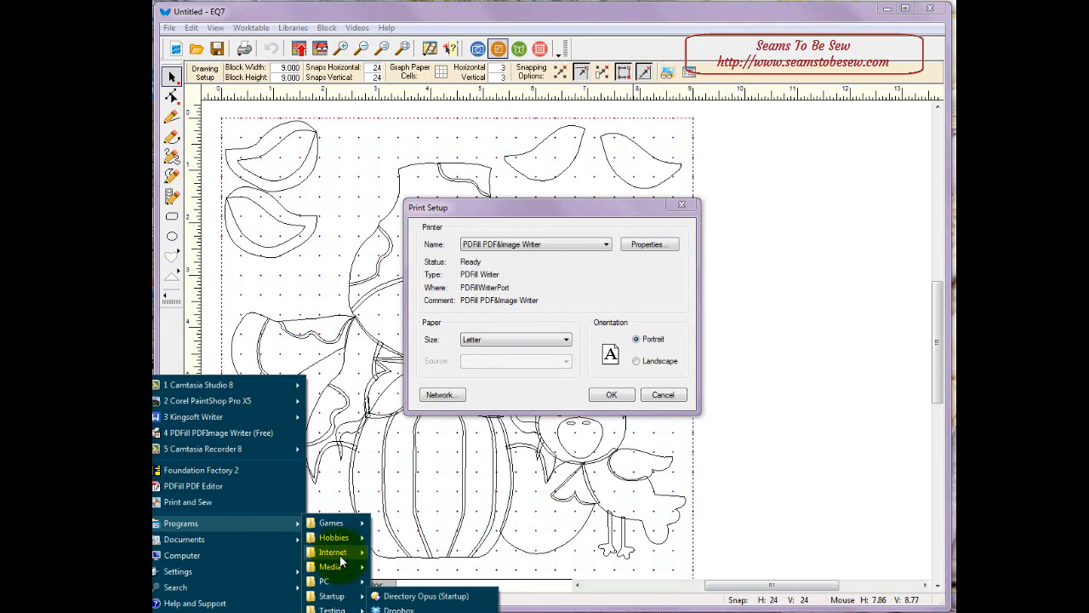
pyautogui.moveTo(334, 580)
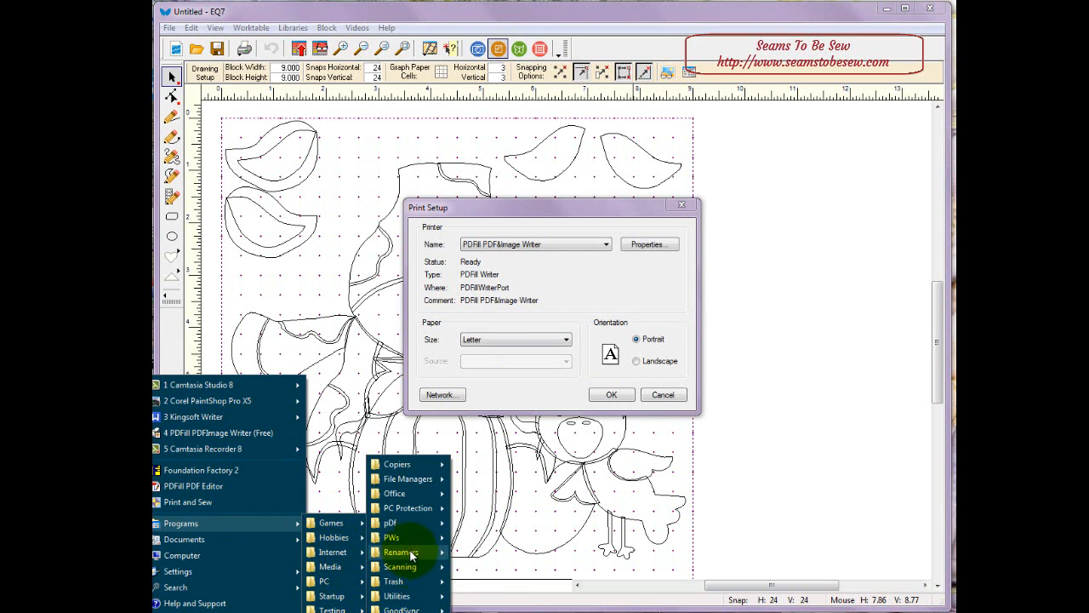
pyautogui.moveTo(408, 520)
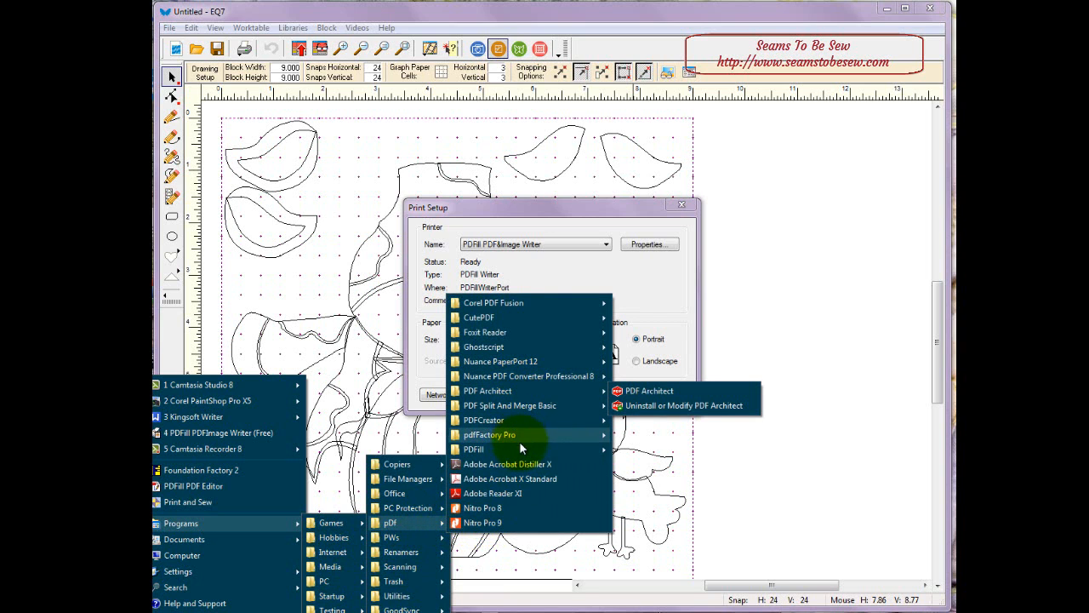
pyautogui.moveTo(563, 447)
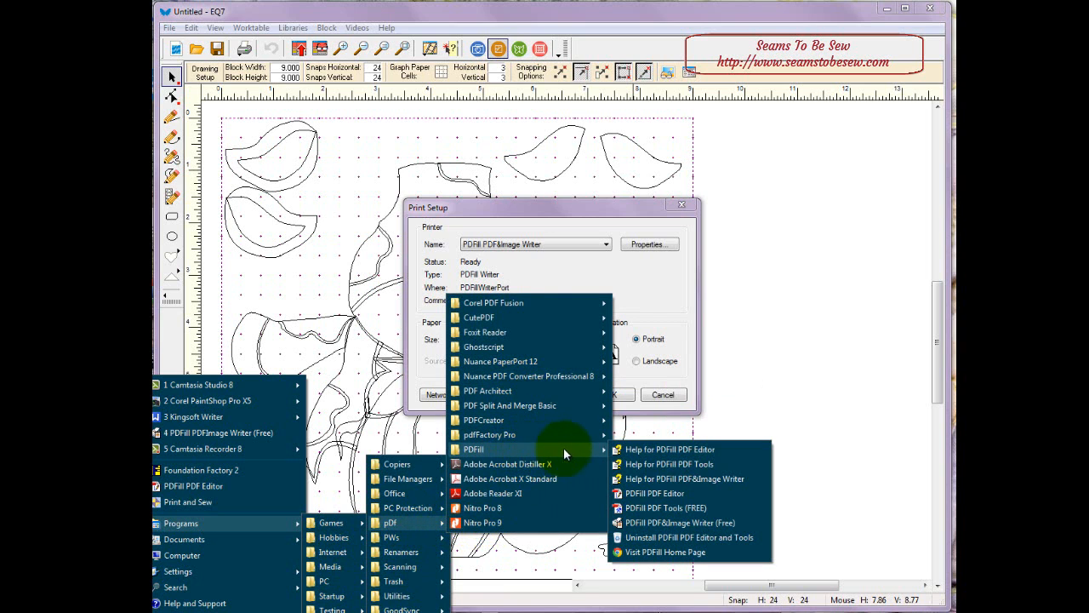
pyautogui.click(670, 530)
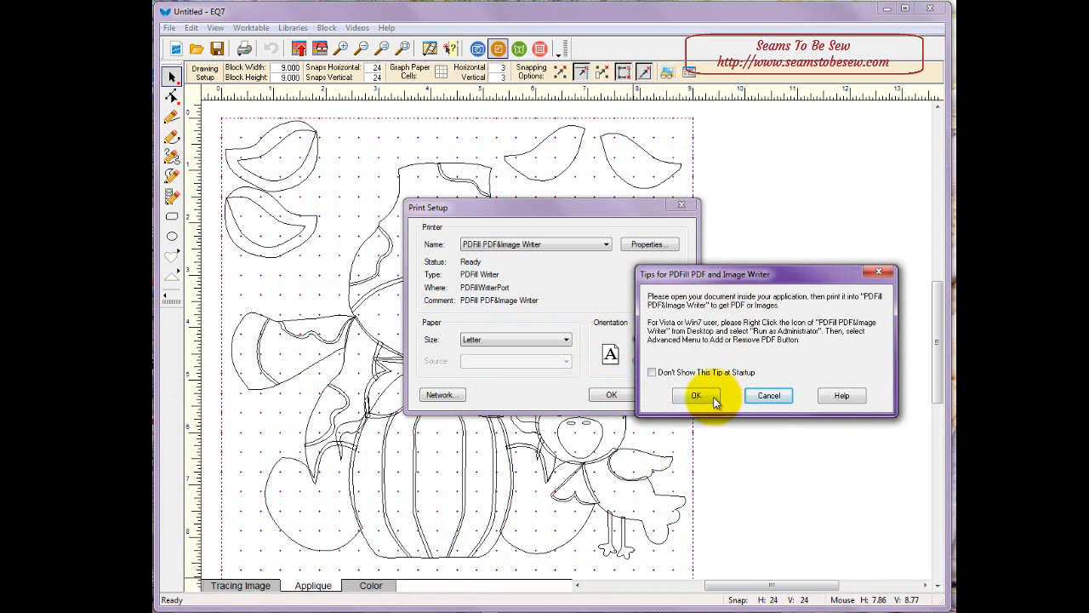
pyautogui.click(696, 395)
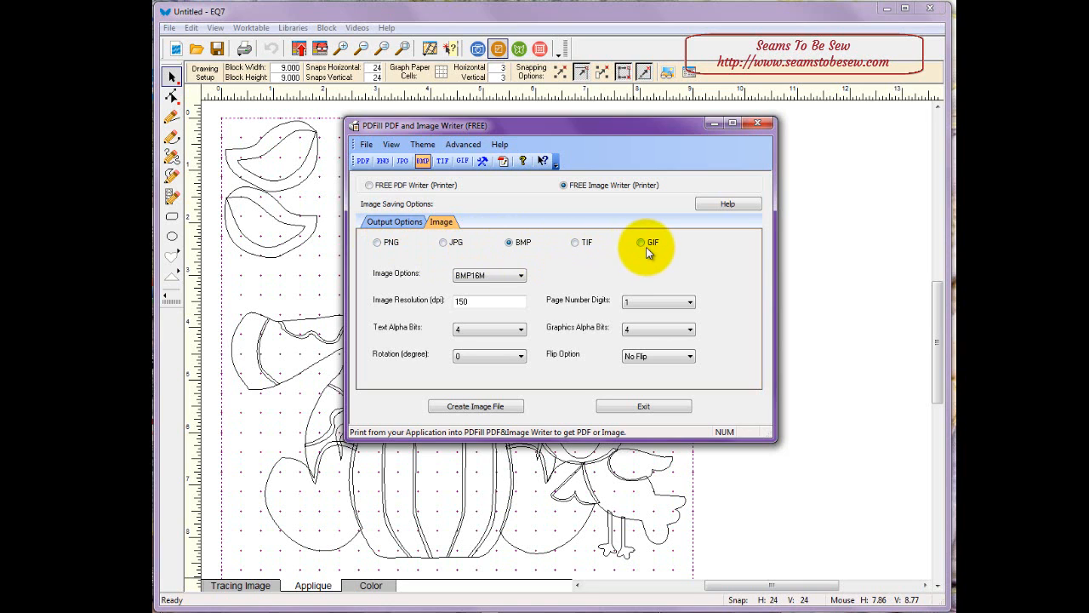
pyautogui.click(393, 221)
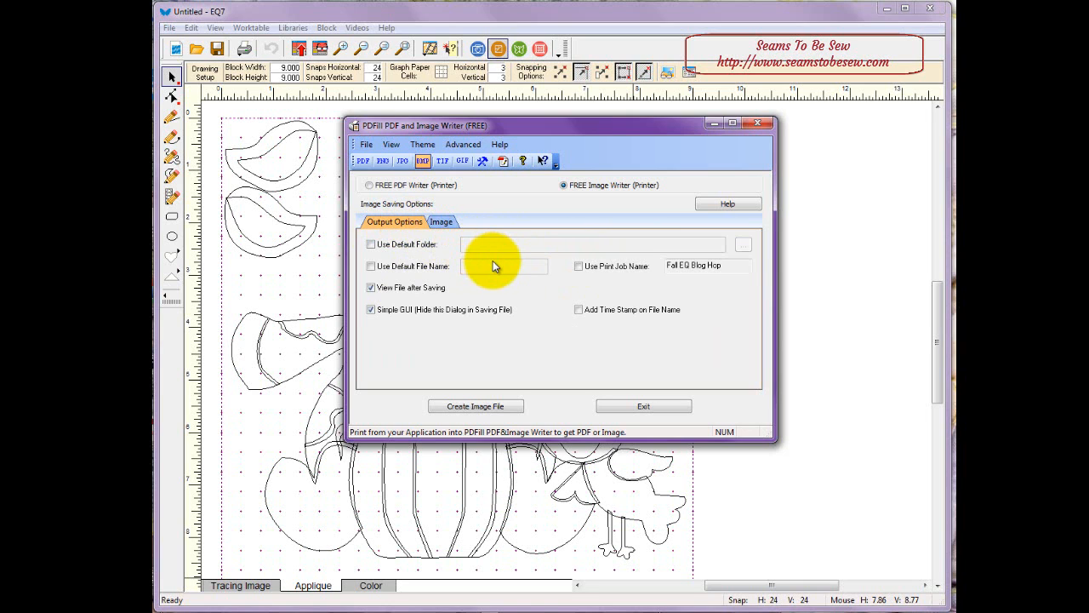
pyautogui.click(447, 223)
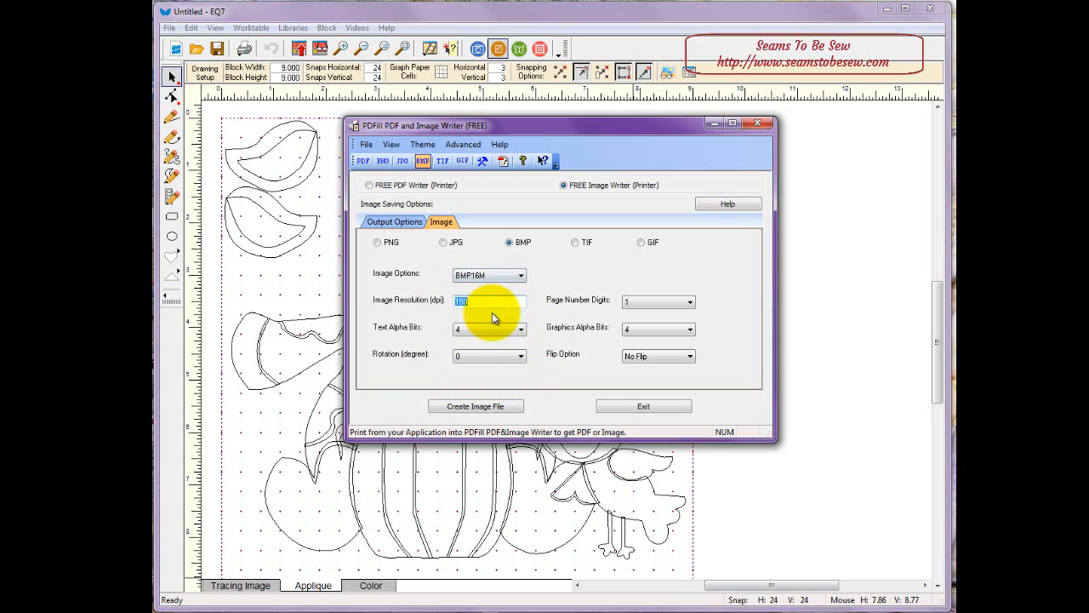
# Create the image file as Fall EQ Blog Hop.bmp in the Documents folder, and exit the image writer
pyautogui.click(477, 406)
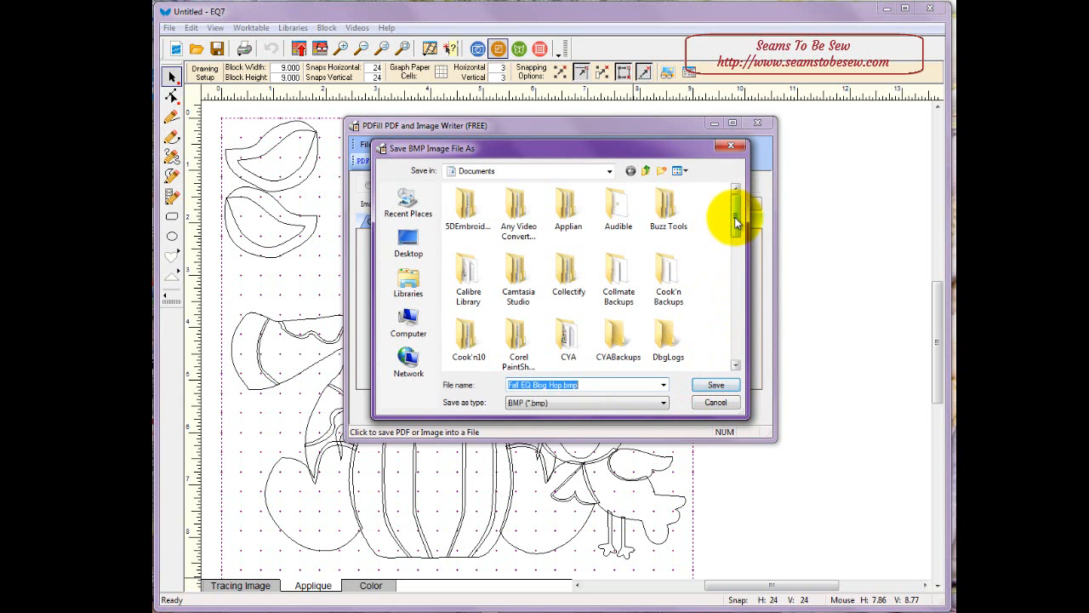
pyautogui.moveTo(737, 219)
pyautogui.mouseDown()
pyautogui.moveTo(735, 316)
pyautogui.moveTo(734, 227)
pyautogui.mouseUp()
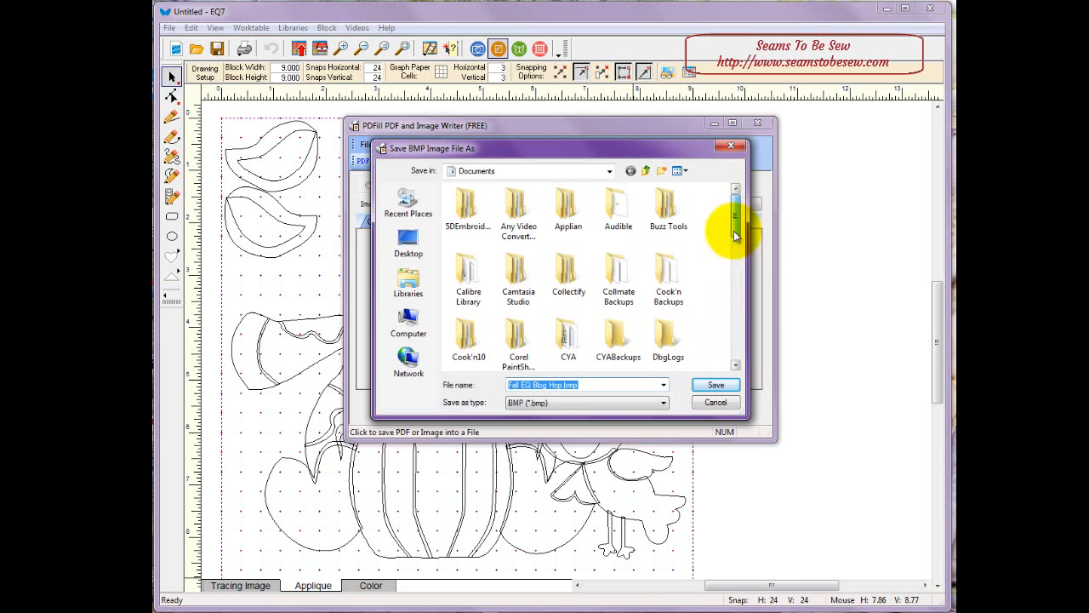
pyautogui.click(712, 386)
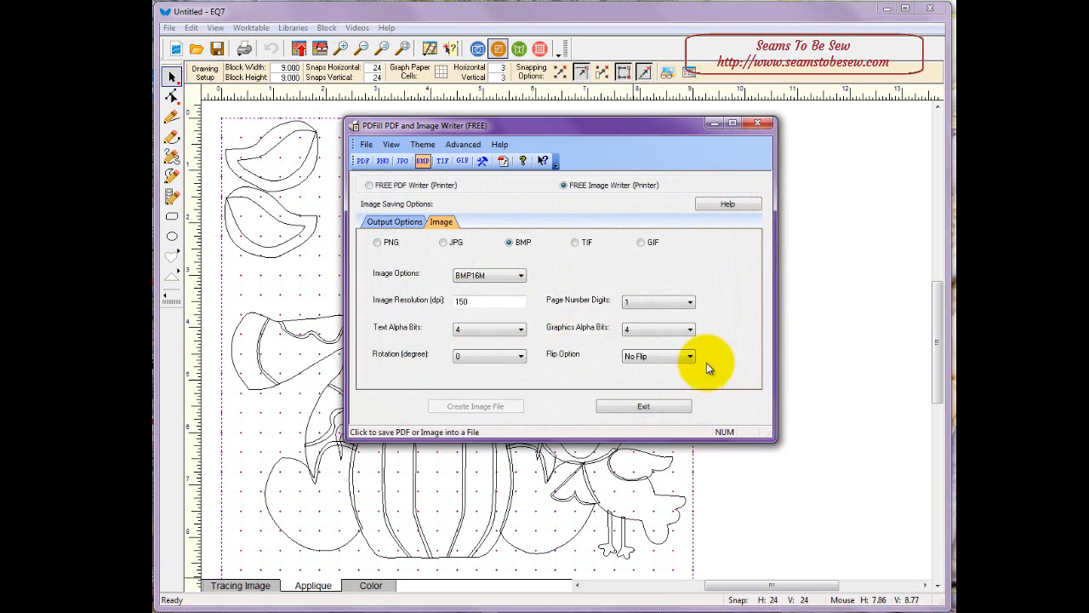
pyautogui.click(650, 405)
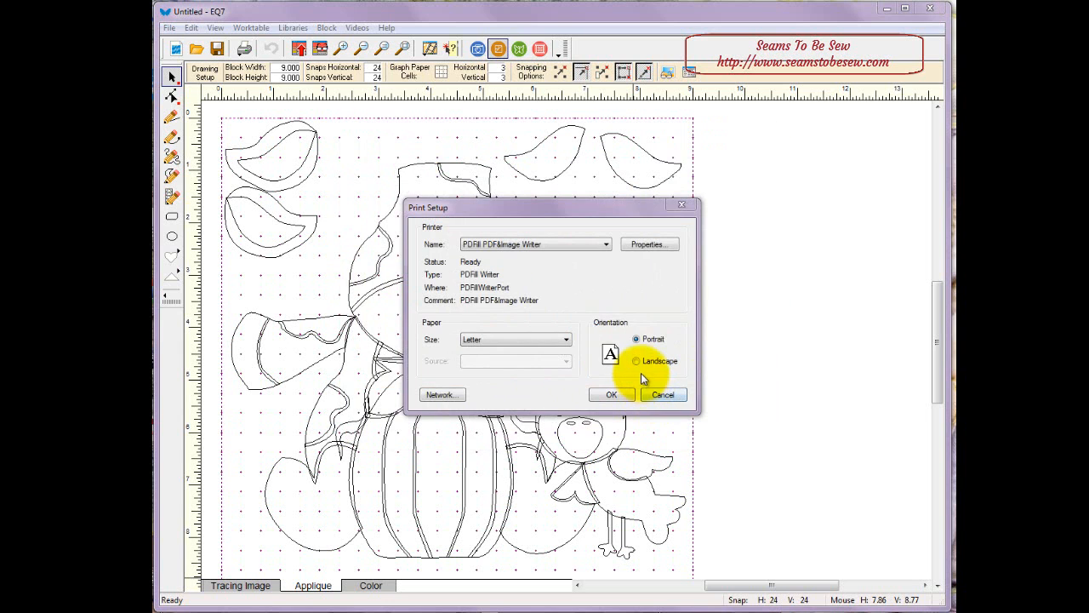
# Reselect PDFill PDF&Image Writer as the printer and apply the print setup
pyautogui.click(494, 245)
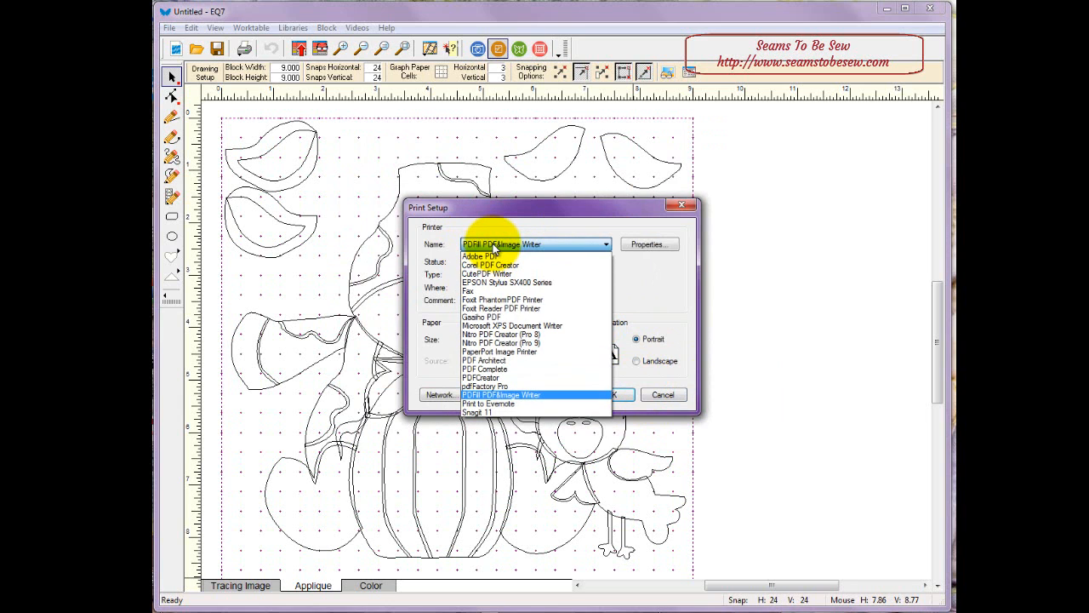
pyautogui.click(540, 394)
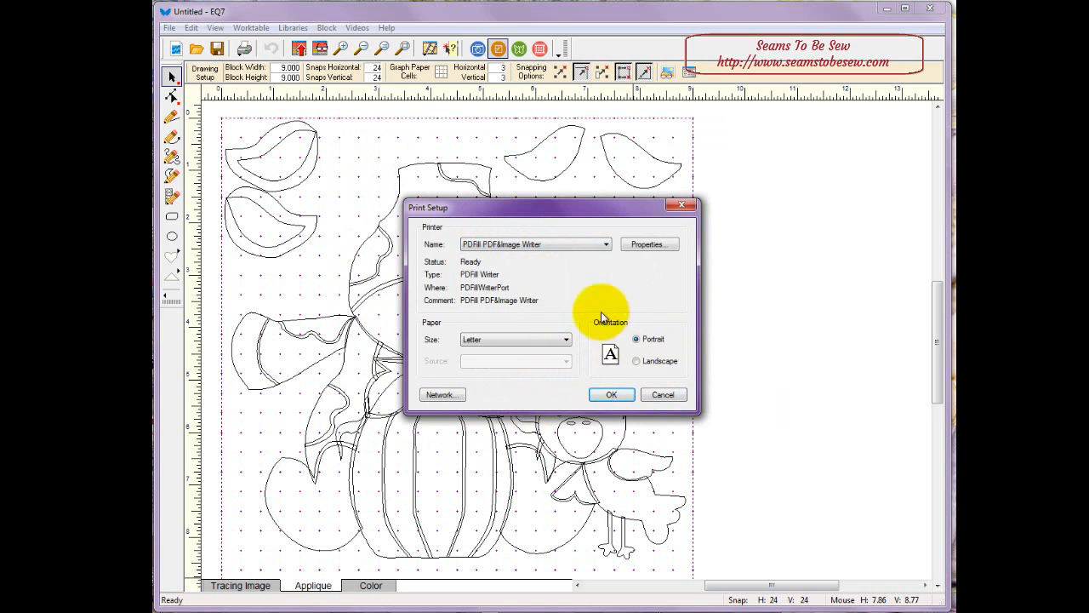
pyautogui.click(608, 397)
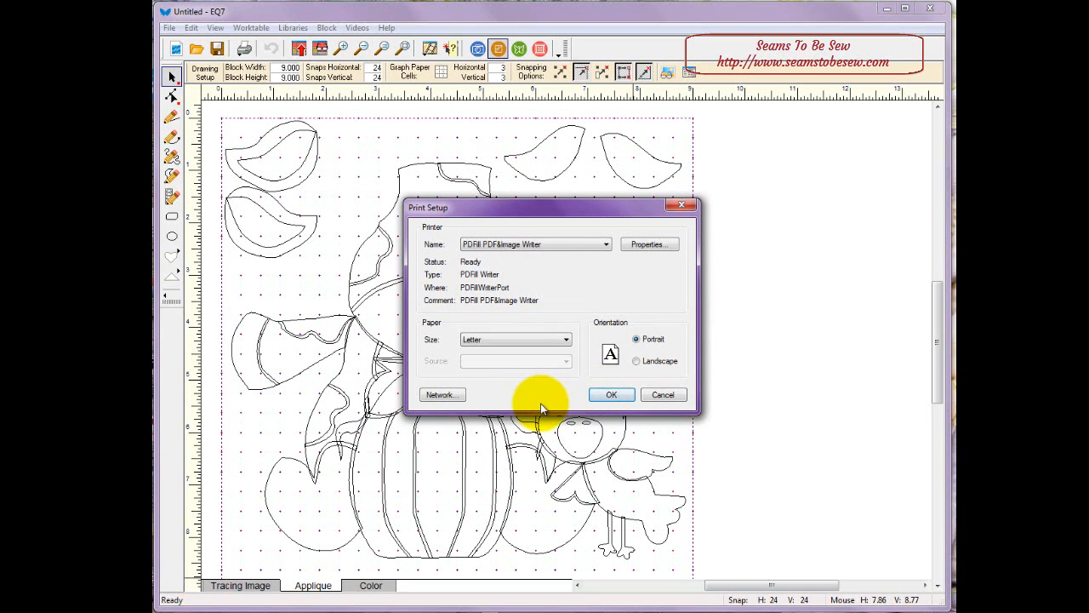
pyautogui.click(602, 394)
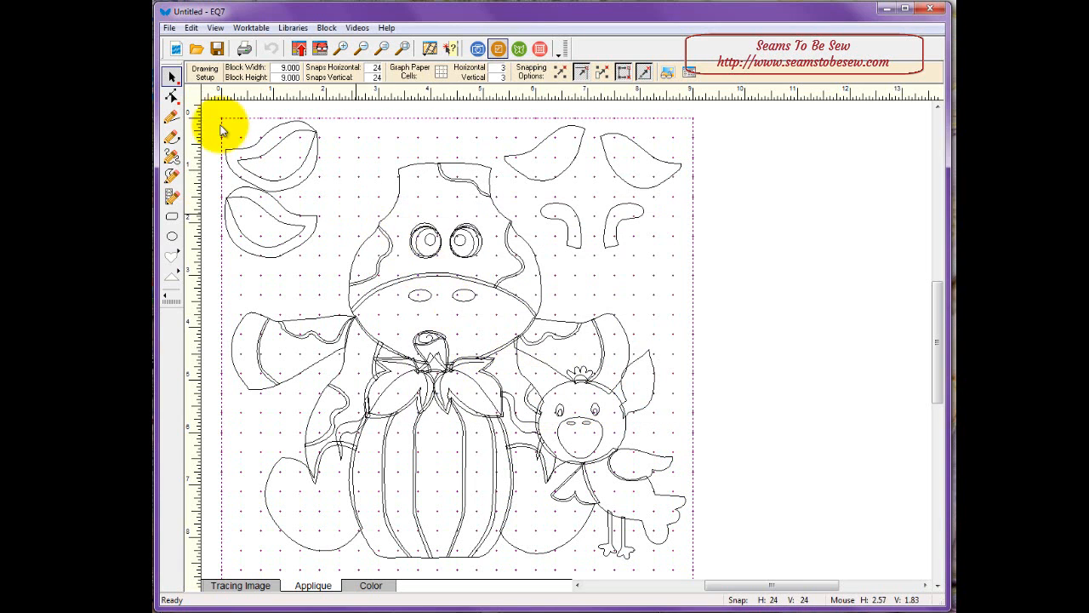
# Preview the worktable block as an 8.000 by 8.000 applique pattern, and print it from the preview
pyautogui.click(173, 28)
pyautogui.moveTo(189, 161)
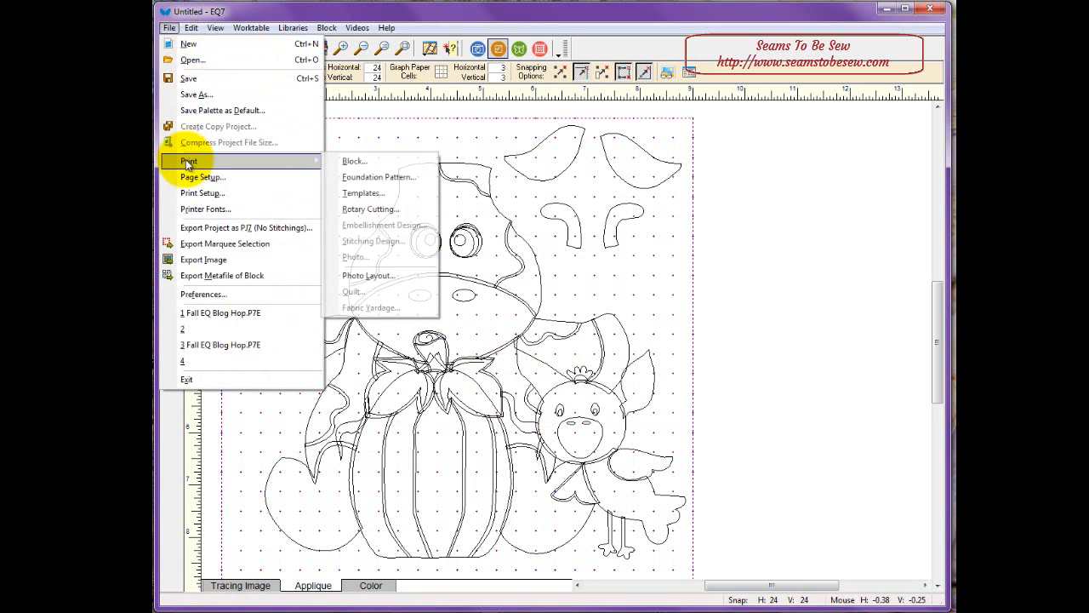
pyautogui.click(370, 161)
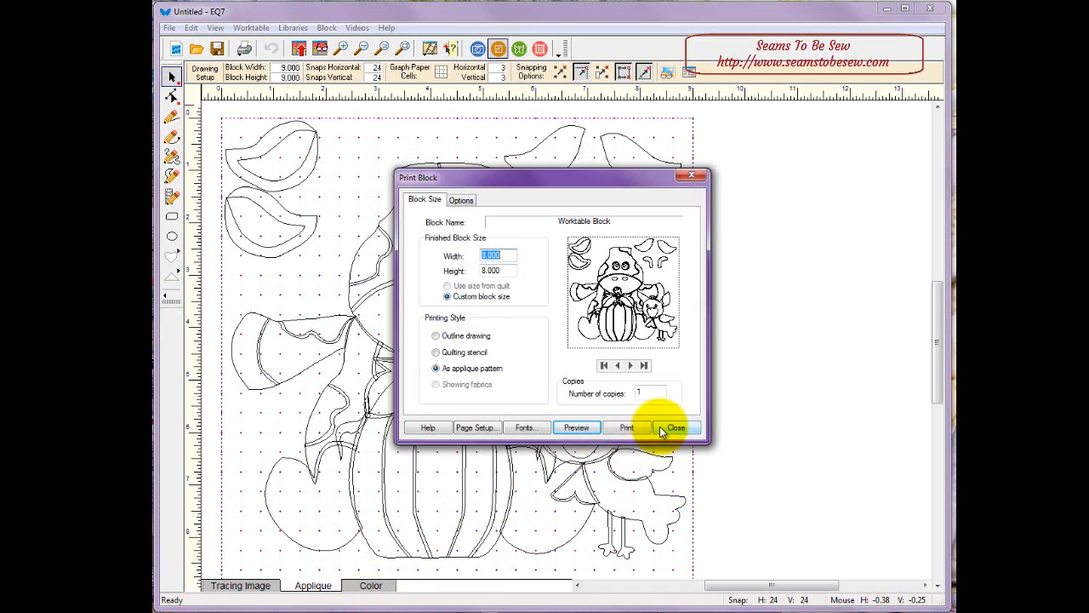
pyautogui.click(576, 427)
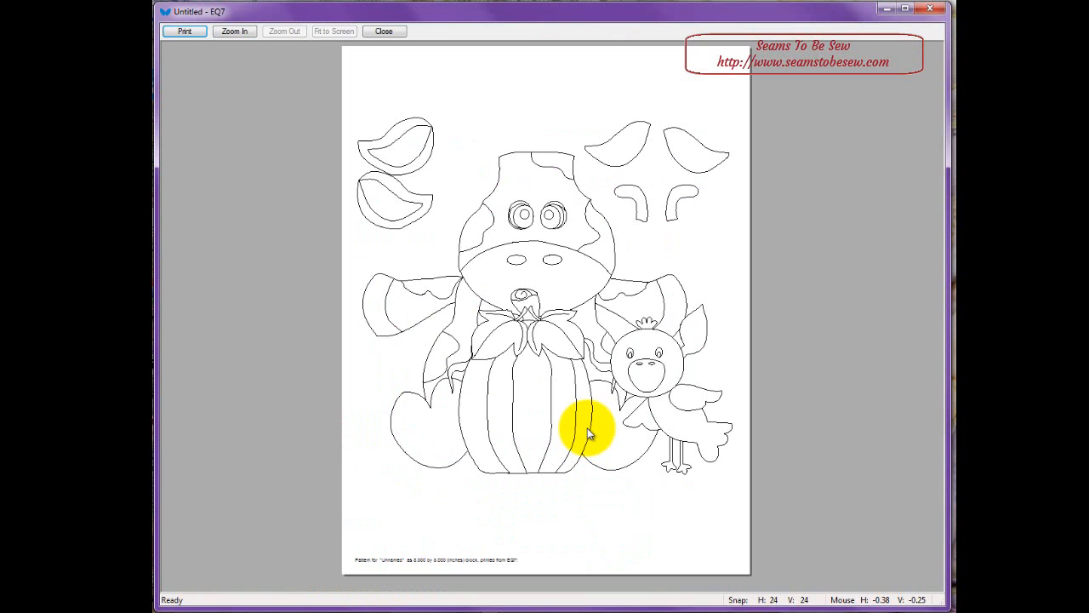
pyautogui.click(192, 31)
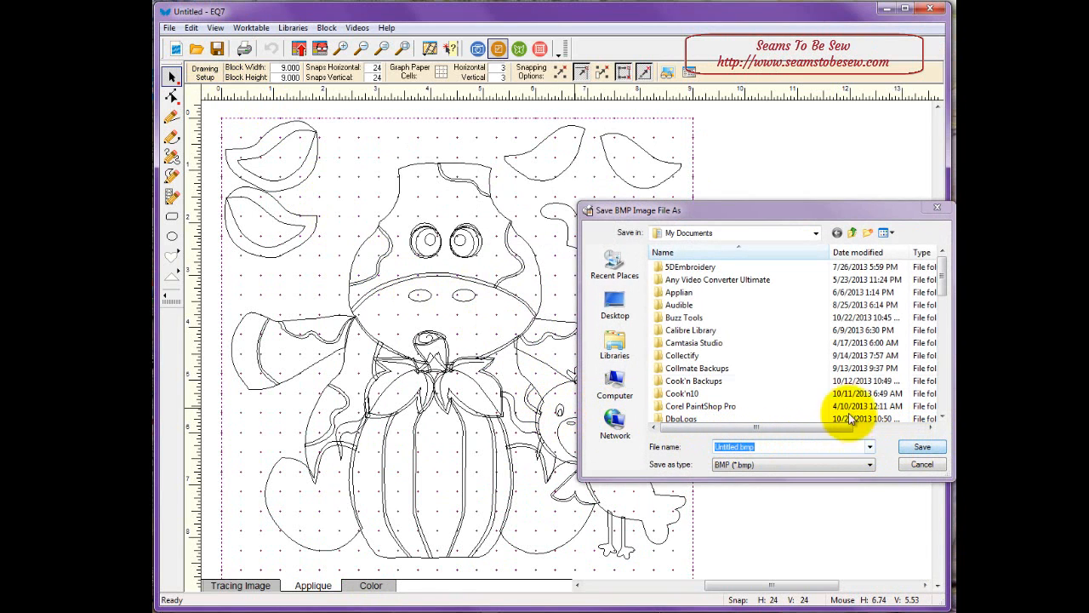
# Save the printed pattern image on the Desktop as Untitled.bmp, and close it in Windows Photo Viewer
pyautogui.click(617, 298)
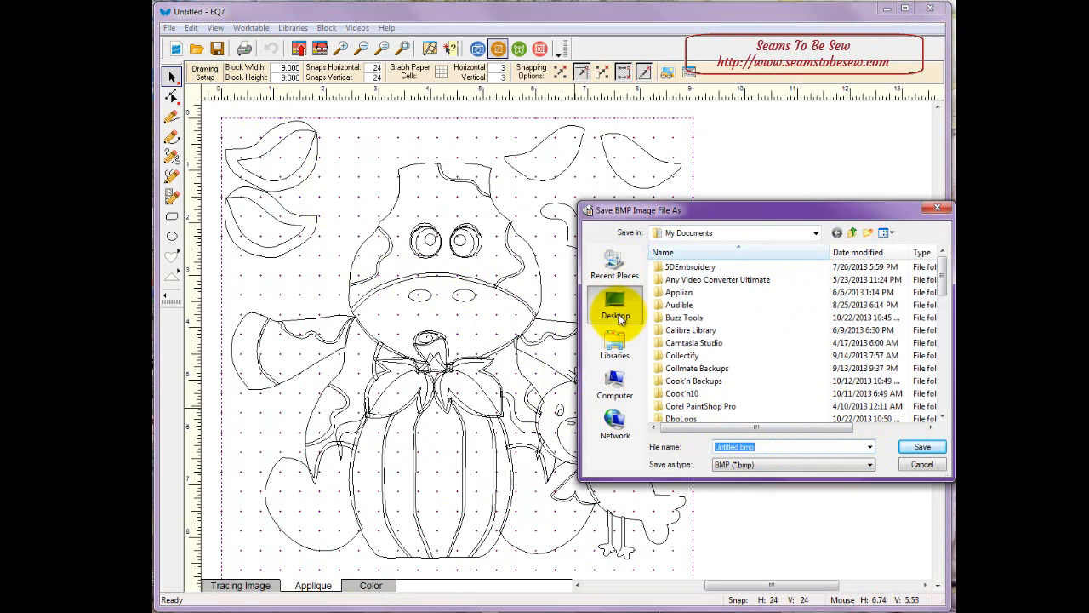
pyautogui.click(916, 446)
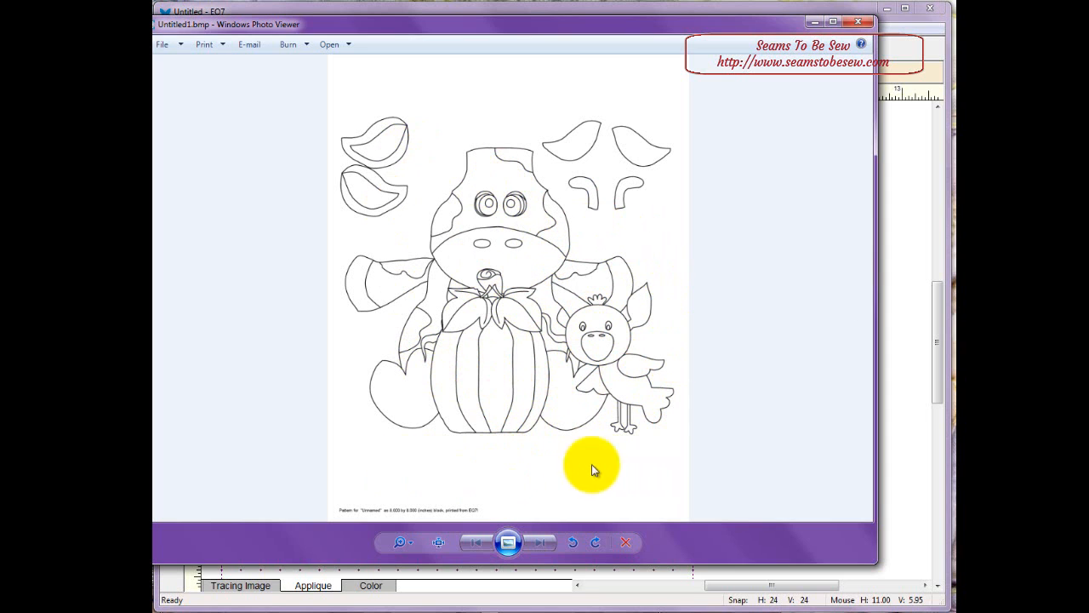
pyautogui.click(859, 23)
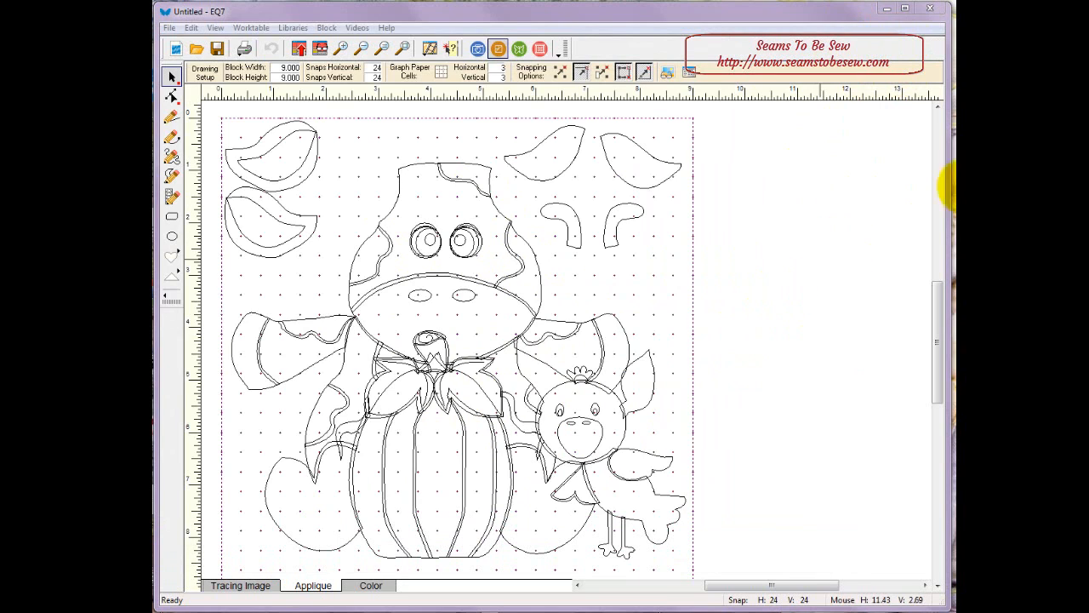
# Switch to the image viewer showing Breast Cancer Owl-shapes.BMP, narrow its window to examine the separated fabric shapes, and close it
pyautogui.hotkey('alt', 'Tab')
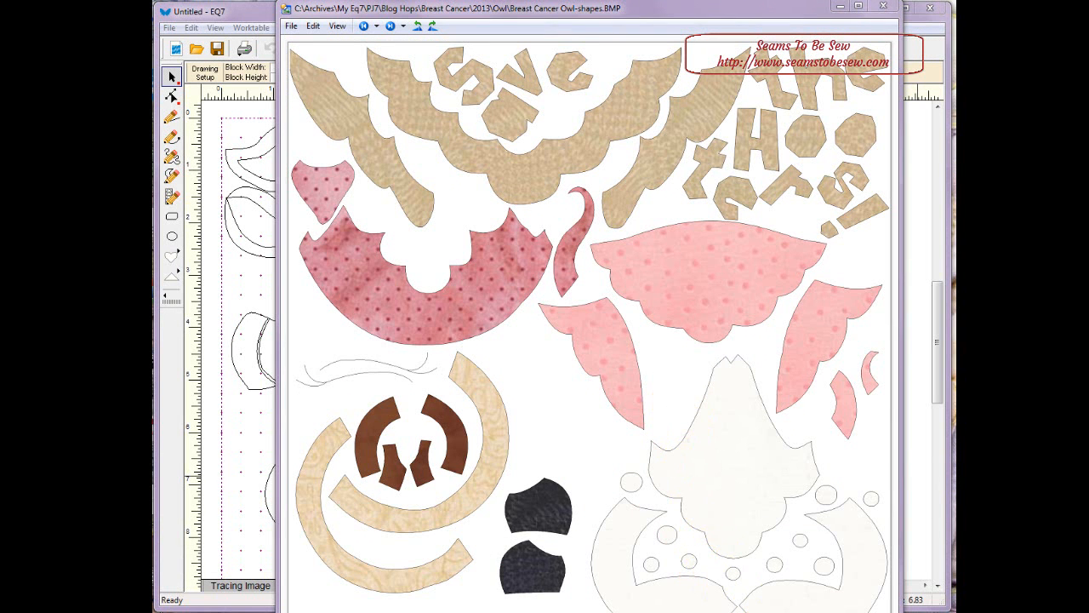
pyautogui.moveTo(902, 612); pyautogui.dragTo(882, 611)
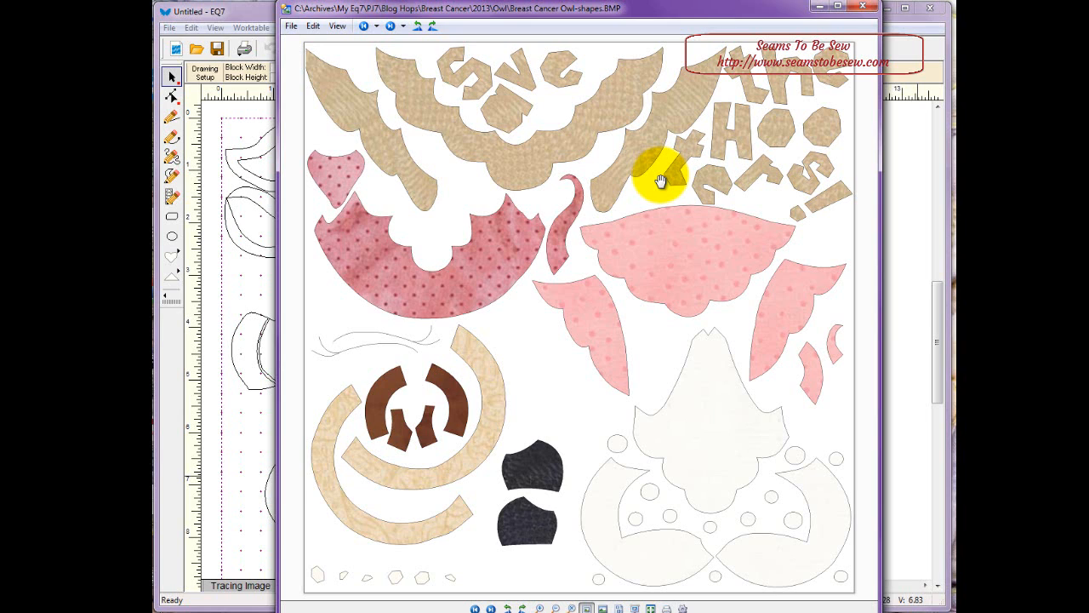
pyautogui.click(863, 6)
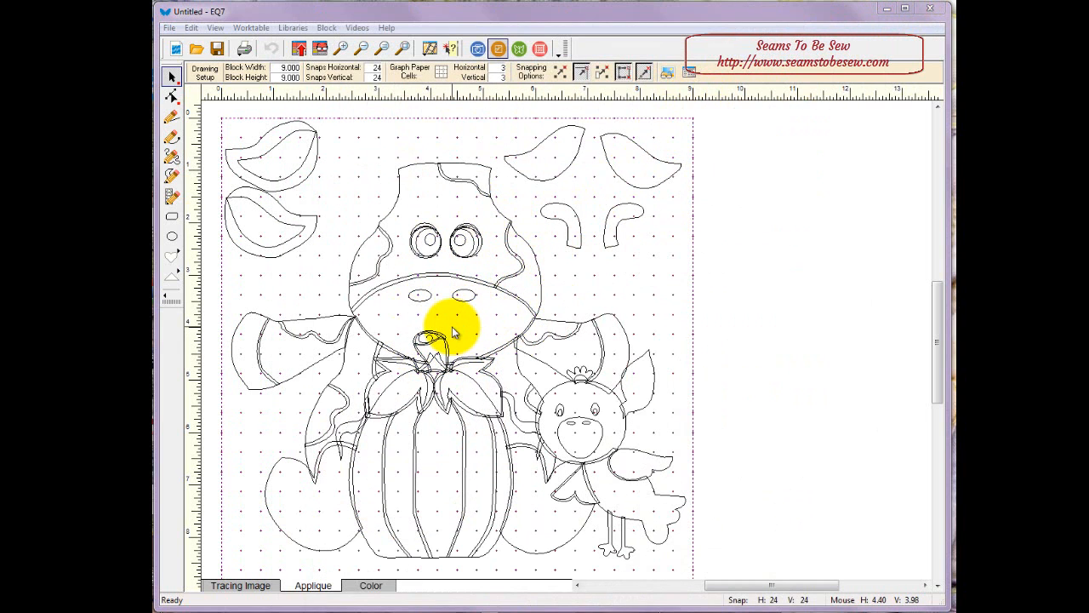